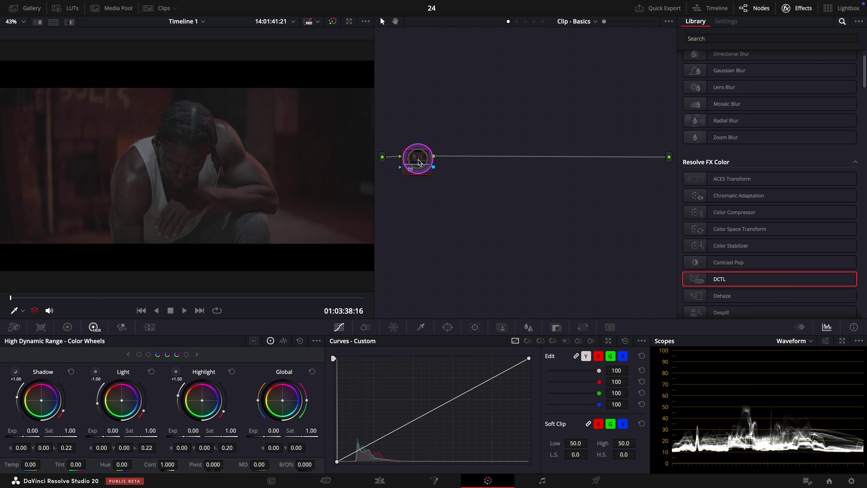
# Apply a Color Space Transform to node 01 with REDWideGamutRGB input color space and RED Log3G10 input gamma
pyautogui.moveTo(683, 265); pyautogui.dragTo(705, 259)
pyautogui.moveTo(710, 228); pyautogui.dragTo(420, 160)
pyautogui.click(769, 85)
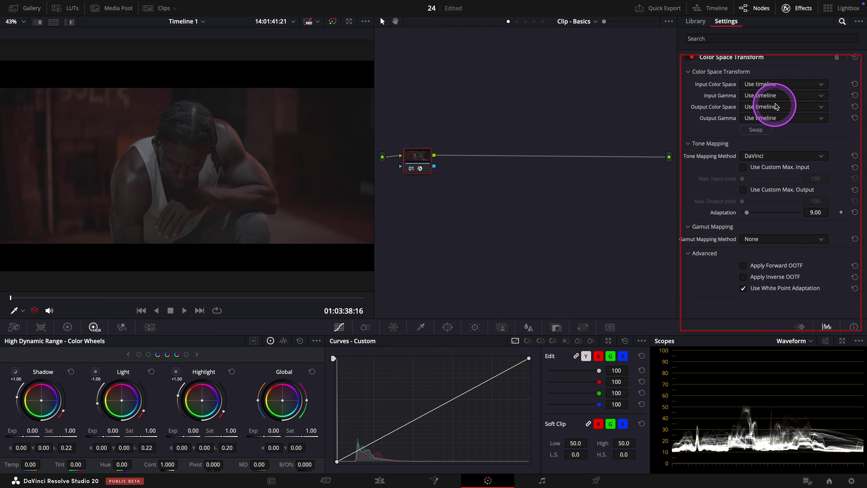
pyautogui.click(773, 137)
pyautogui.click(777, 97)
pyautogui.scroll(-10, 770, 175)
pyautogui.click(771, 177)
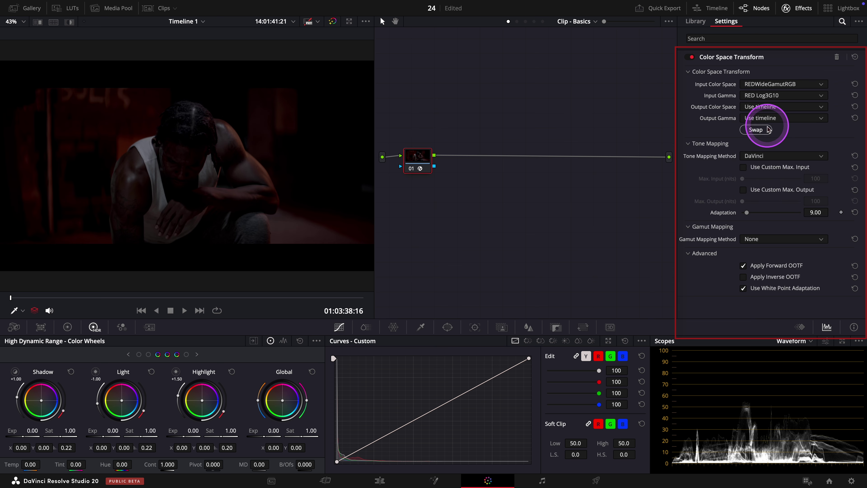
# Set the transform's output color space to DaVinci Wide Gamut and its output gamma to DaVinci Intermediate
pyautogui.click(764, 108)
pyautogui.scroll(-2, 773, 153)
pyautogui.click(772, 138)
pyautogui.click(782, 117)
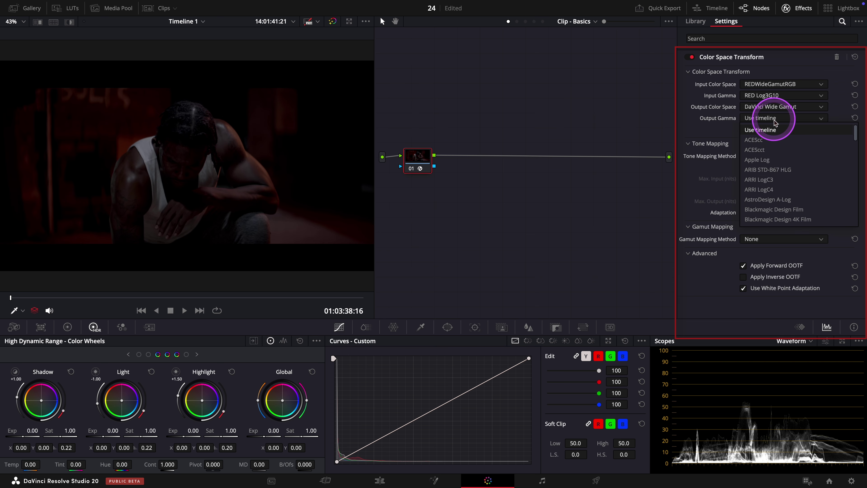
pyautogui.click(775, 201)
# Set the transform's tone mapping method to None and label the node Input
pyautogui.click(777, 157)
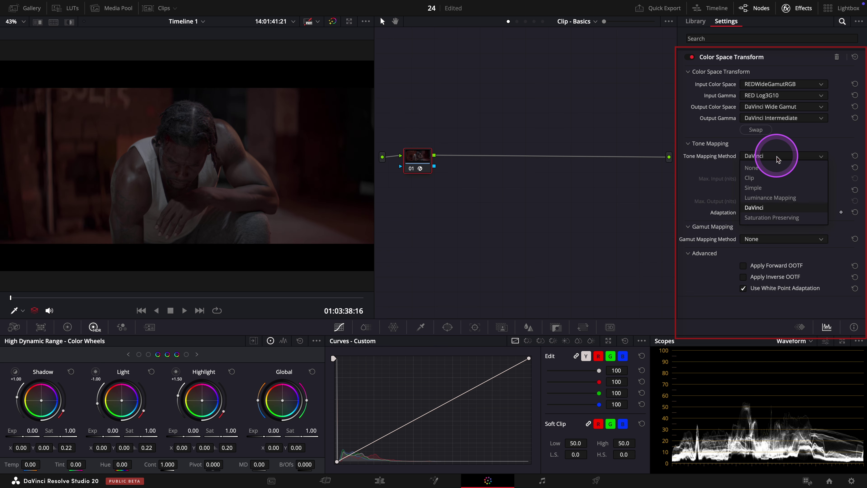
pyautogui.click(769, 166)
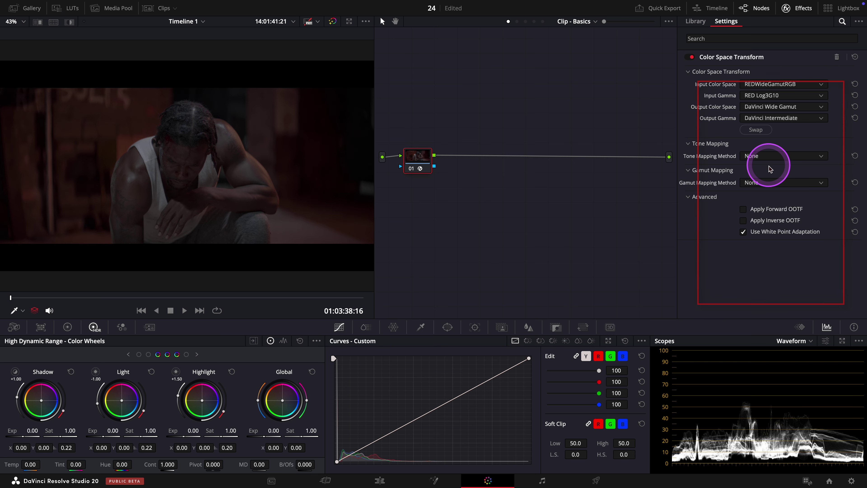
pyautogui.write('Input')
# Add a serial node after Input, place it at the far end of the graph beside the final output, and label it Output
pyautogui.rightClick(422, 154)
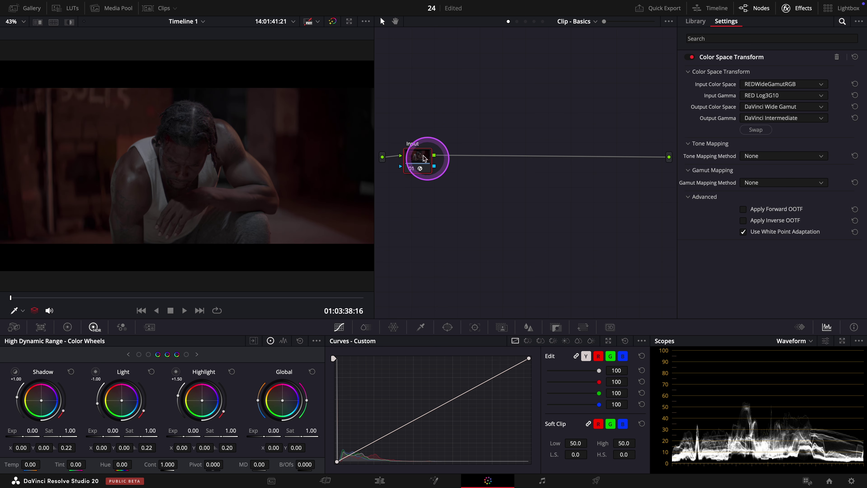
pyautogui.moveTo(476, 197)
pyautogui.click(538, 204)
pyautogui.moveTo(464, 153); pyautogui.dragTo(640, 156)
pyautogui.write('Output')
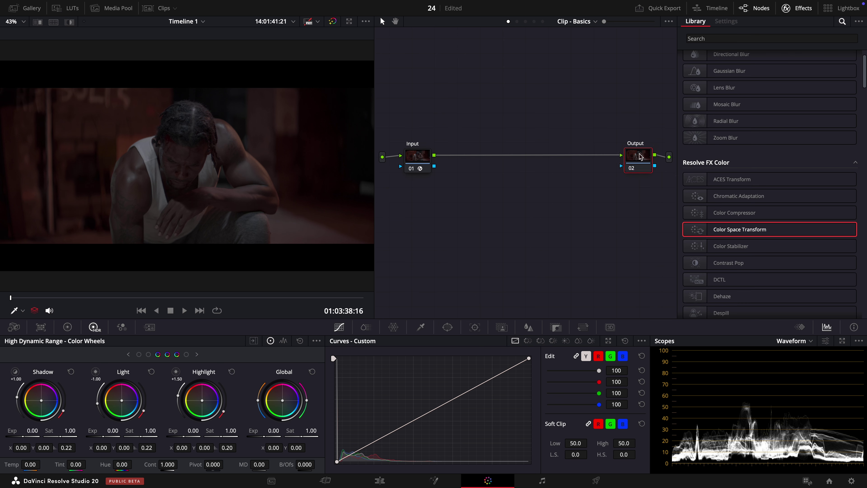
# Apply a DCTL effect using JP_2499_DRT to the Output node and move the playhead to 01:03:43:18
pyautogui.moveTo(724, 280); pyautogui.dragTo(641, 161)
pyautogui.click(765, 72)
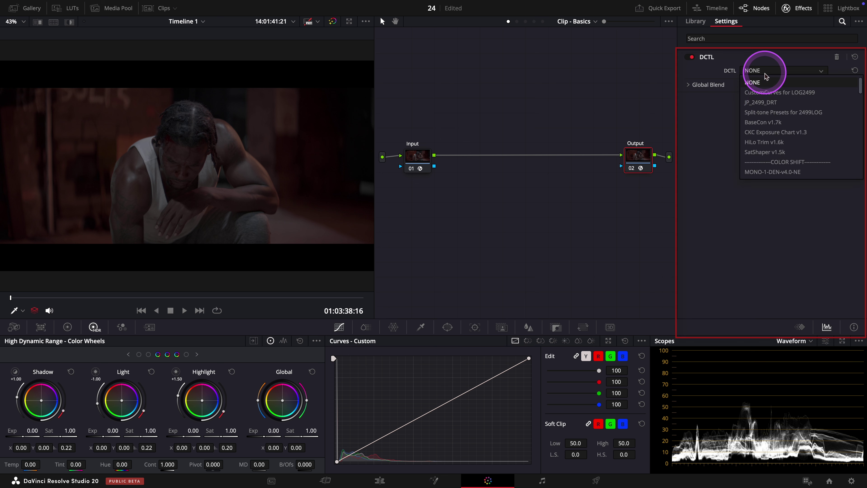
pyautogui.click(762, 97)
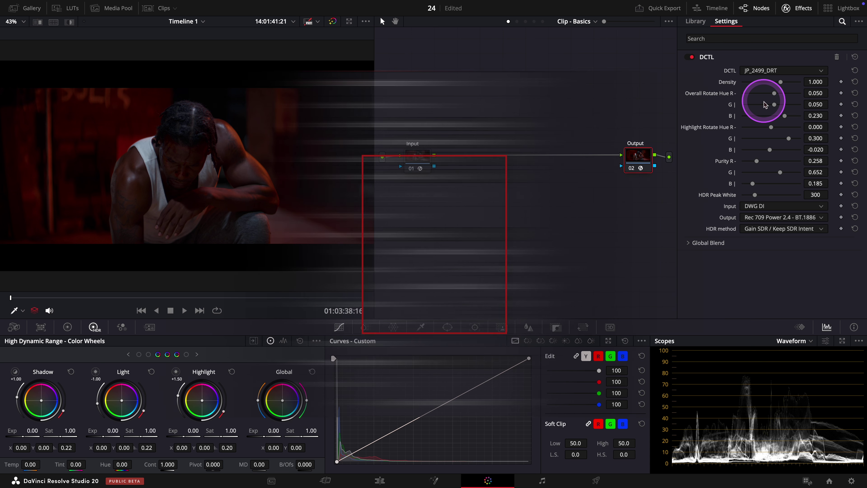
pyautogui.moveTo(38, 296); pyautogui.dragTo(167, 315)
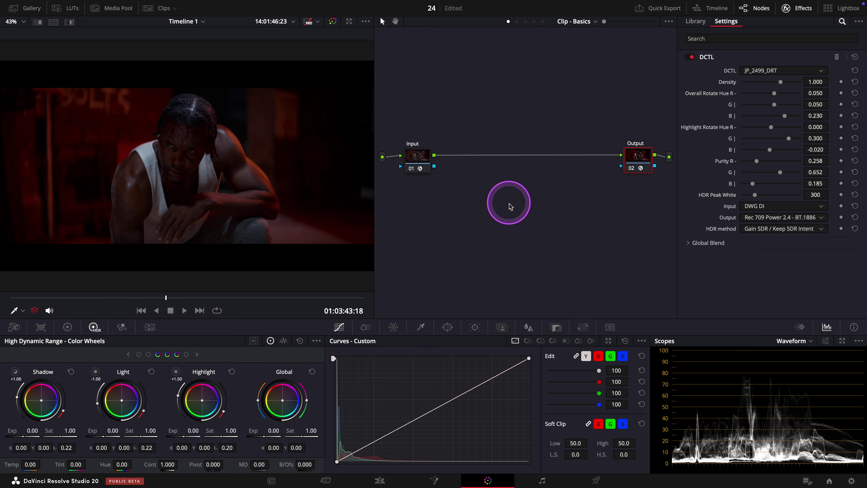
# Move the Input node to a row above the Output node and add three serial nodes in a chain after it
pyautogui.click(416, 156)
pyautogui.moveTo(416, 155); pyautogui.dragTo(419, 66)
pyautogui.rightClick(420, 66)
pyautogui.moveTo(485, 108)
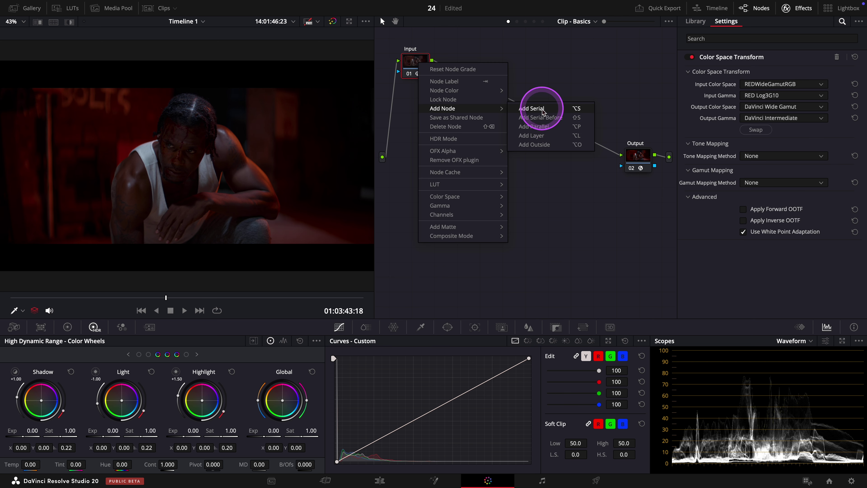
pyautogui.click(541, 109)
pyautogui.rightClick(465, 64)
pyautogui.moveTo(525, 107)
pyautogui.click(581, 108)
pyautogui.rightClick(505, 62)
pyautogui.moveTo(571, 110)
pyautogui.click(619, 108)
# Label the three new nodes Exposure, Balance and Contrast, in signal order
pyautogui.write('Contra')
pyautogui.click(508, 66)
pyautogui.write('Balance')
pyautogui.click(465, 65)
pyautogui.write('Ex')
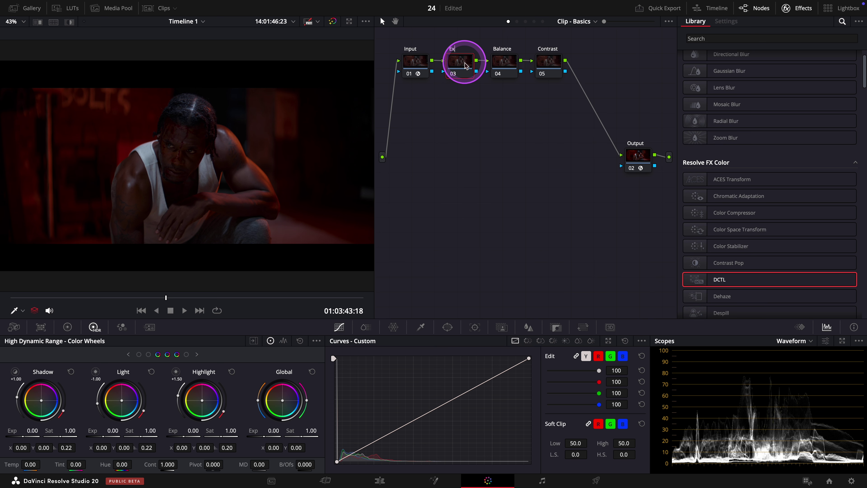
pyautogui.write('posure')
# On the Contrast node, lift the custom curve's black point and bow its upper part into a soft highlight roll-off, comparing the node on and off
pyautogui.click(545, 65)
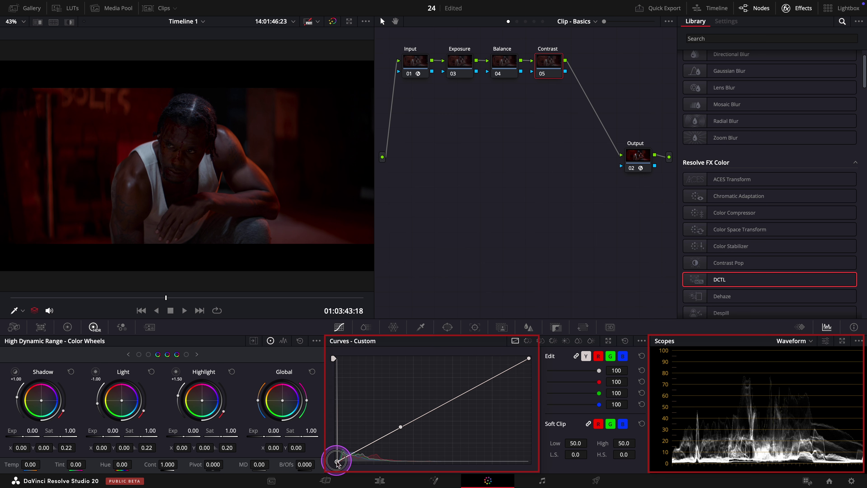
pyautogui.moveTo(336, 461); pyautogui.dragTo(337, 451)
pyautogui.moveTo(400, 427); pyautogui.dragTo(449, 378)
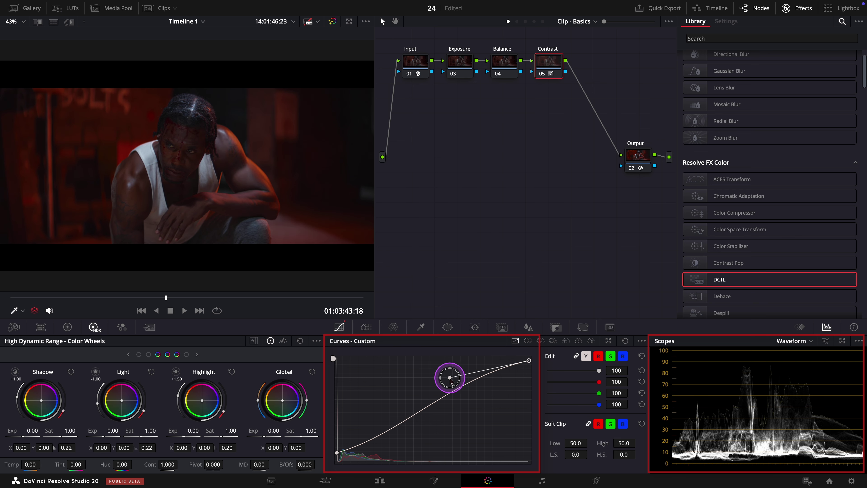
pyautogui.click(543, 74)
pyautogui.click(542, 74)
pyautogui.click(542, 75)
pyautogui.click(542, 76)
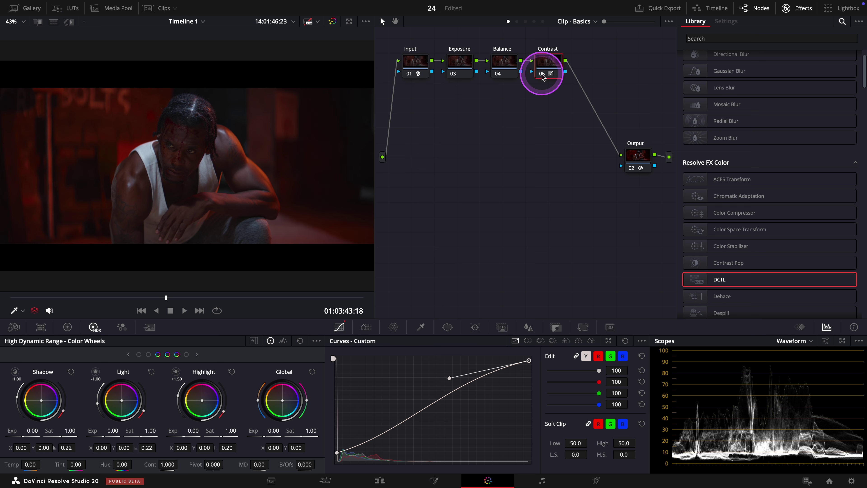
# Raise the HDR Global exposure on the Exposure node to 0.24
pyautogui.click(464, 63)
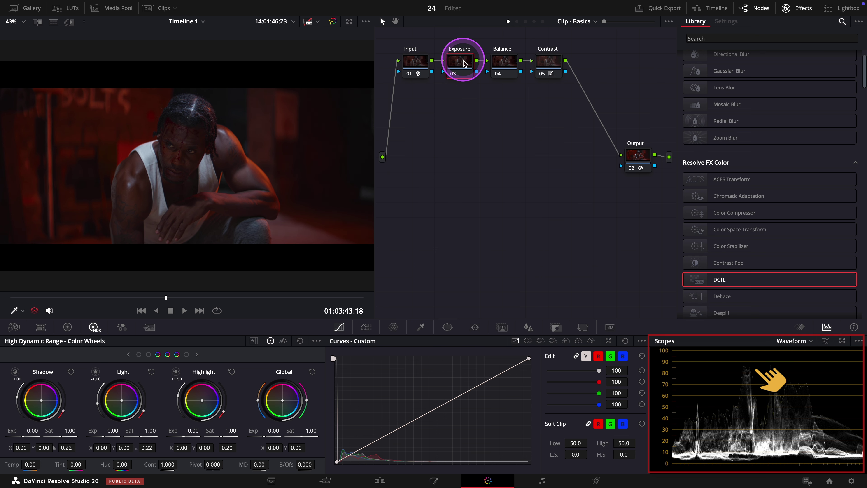
pyautogui.moveTo(263, 436); pyautogui.dragTo(309, 437)
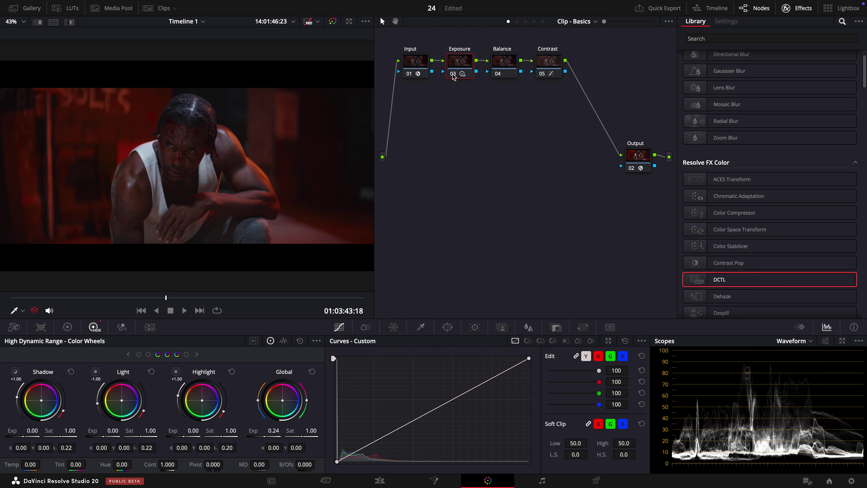
# Insert a serial node before the Output node and label it LUT
pyautogui.rightClick(632, 157)
pyautogui.moveTo(661, 201)
pyautogui.click(761, 212)
# Apply the Halo LUT from the Mediabee LUTs collection to the LUT node and close the LUT browser
pyautogui.click(68, 8)
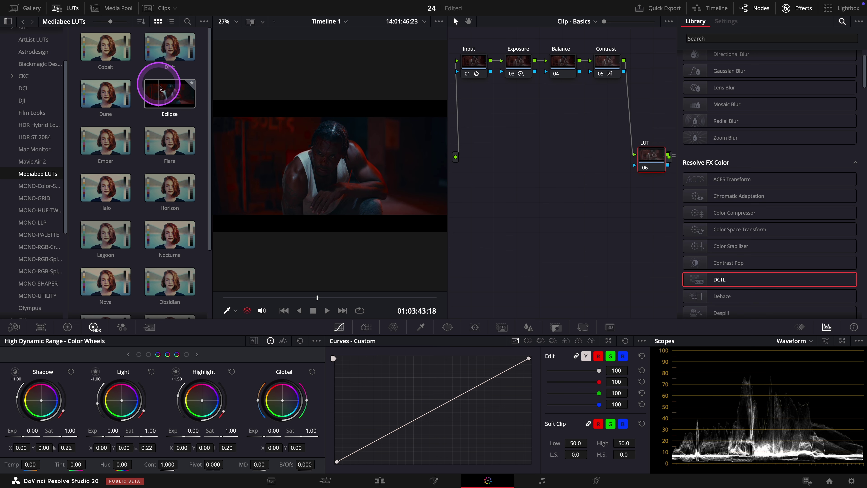
pyautogui.rightClick(98, 193)
pyautogui.click(116, 198)
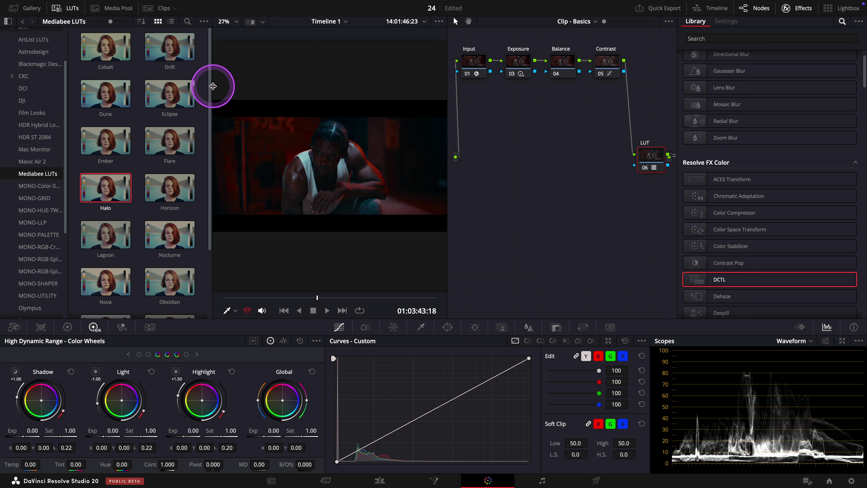
pyautogui.click(68, 9)
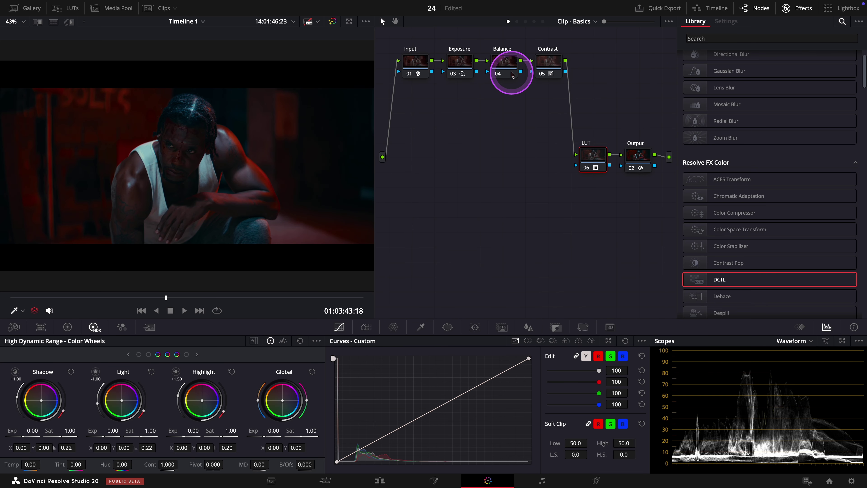
# On the Balance node, shift the primaries Lift to about 0.01 green and -0.01 blue
pyautogui.click(509, 68)
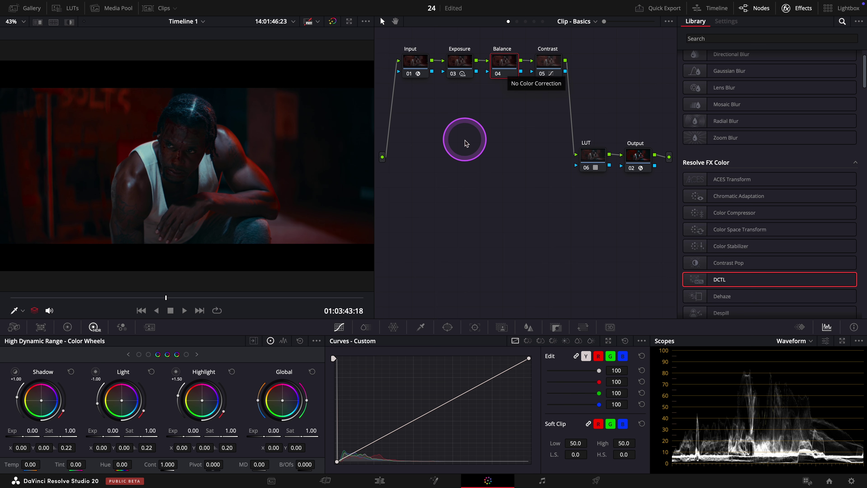
pyautogui.click(67, 327)
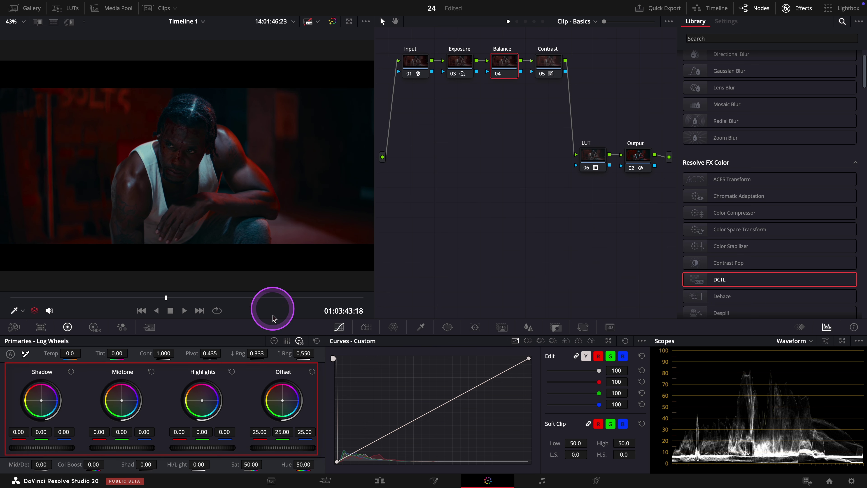
pyautogui.click(274, 341)
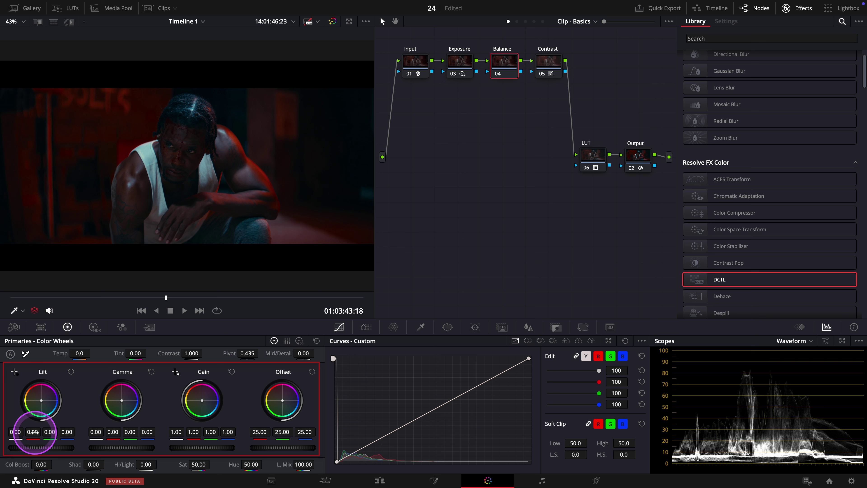
pyautogui.moveTo(33, 432); pyautogui.dragTo(53, 434)
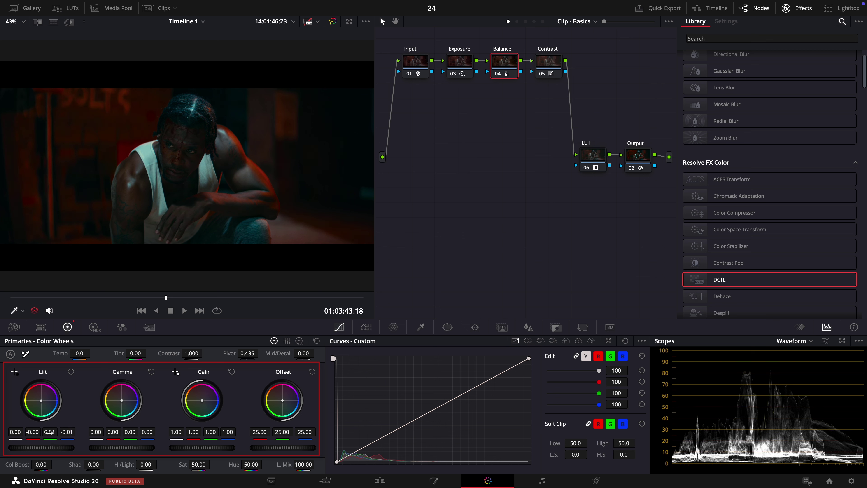
pyautogui.click(82, 431)
# Set the Balance node's Gain to 1.02 red, 1.04 green and 0.95 blue, and its Gamma green to -0.01, comparing the node on and off
pyautogui.moveTo(194, 432); pyautogui.dragTo(236, 422)
pyautogui.click(130, 432)
pyautogui.moveTo(130, 432); pyautogui.dragTo(146, 436)
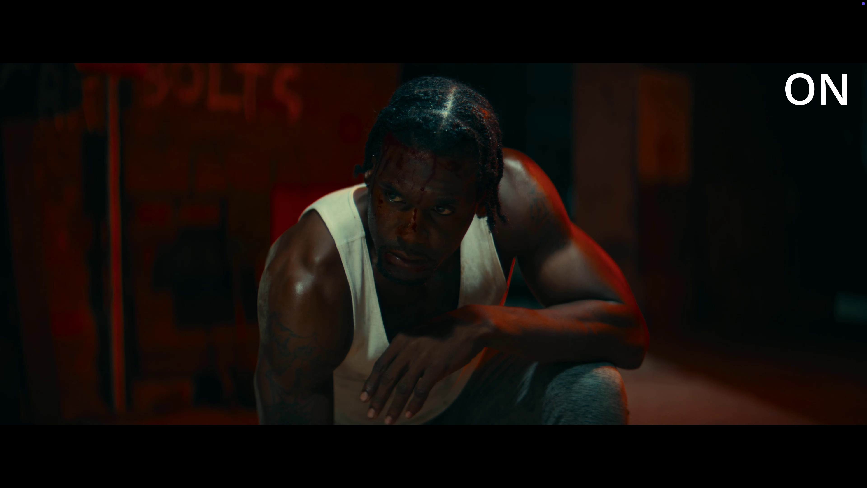
pyautogui.click(497, 75)
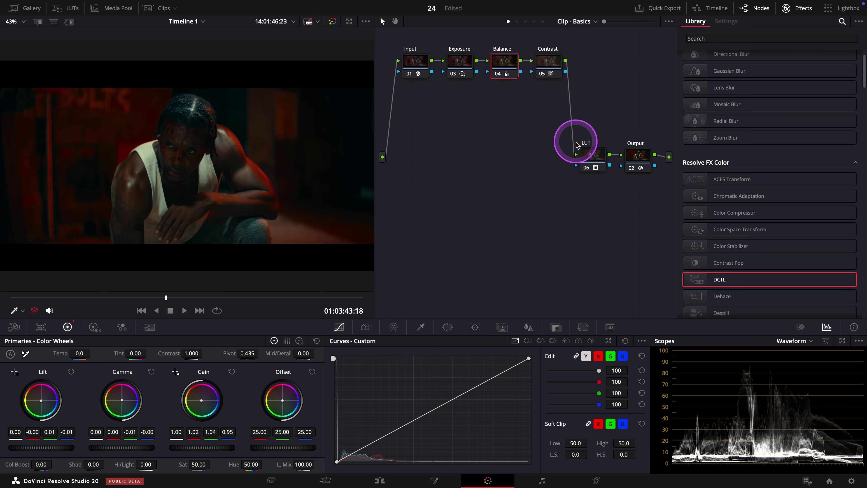
# Reduce the LUT node's key output gain to 0.791
pyautogui.click(592, 160)
pyautogui.click(557, 327)
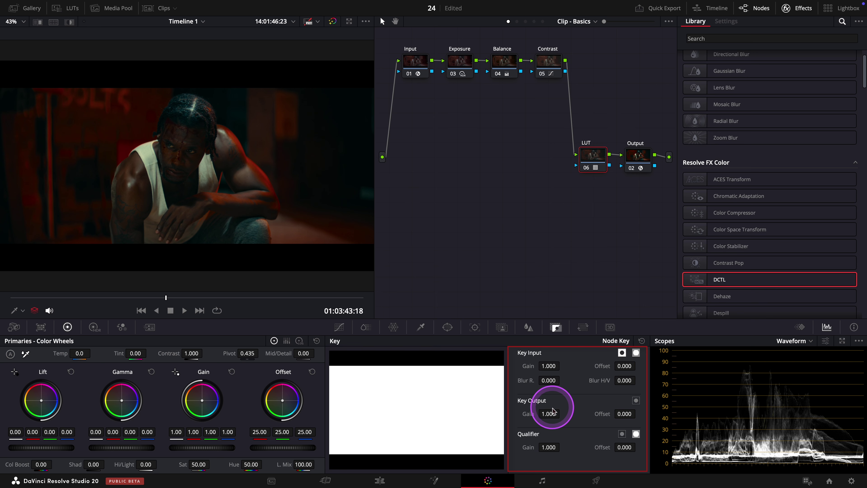
pyautogui.moveTo(550, 412); pyautogui.dragTo(455, 400)
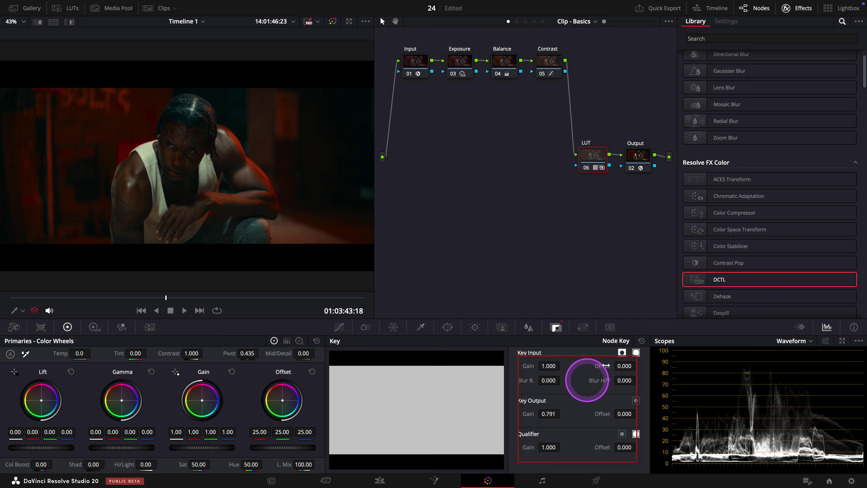
pyautogui.moveTo(464, 181); pyautogui.dragTo(464, 181)
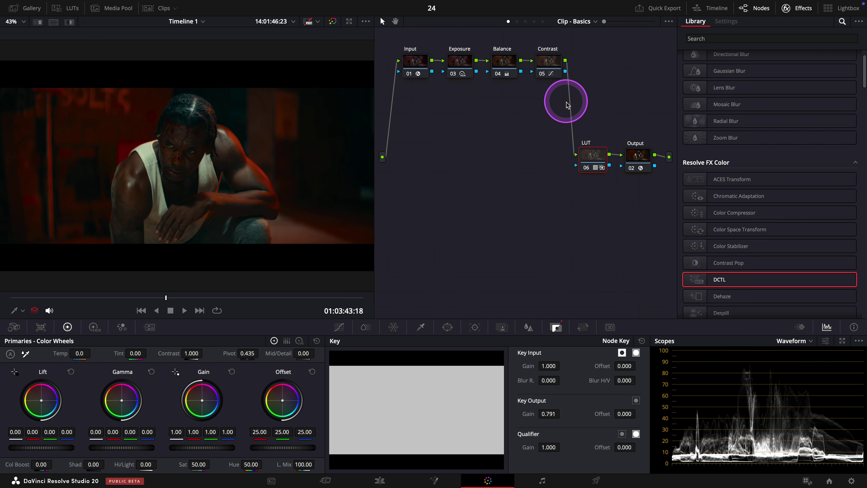
# Add a serial node after the Contrast node and label it Saturation
pyautogui.click(559, 61)
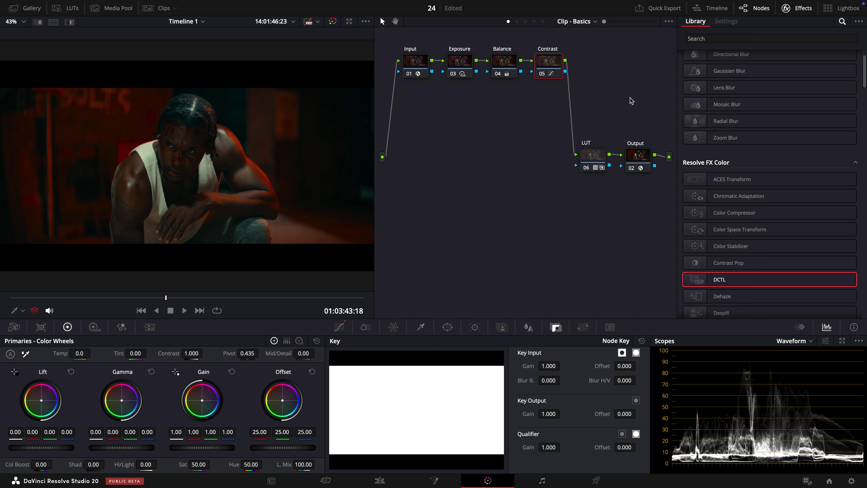
pyautogui.rightClick(550, 63)
pyautogui.moveTo(605, 109)
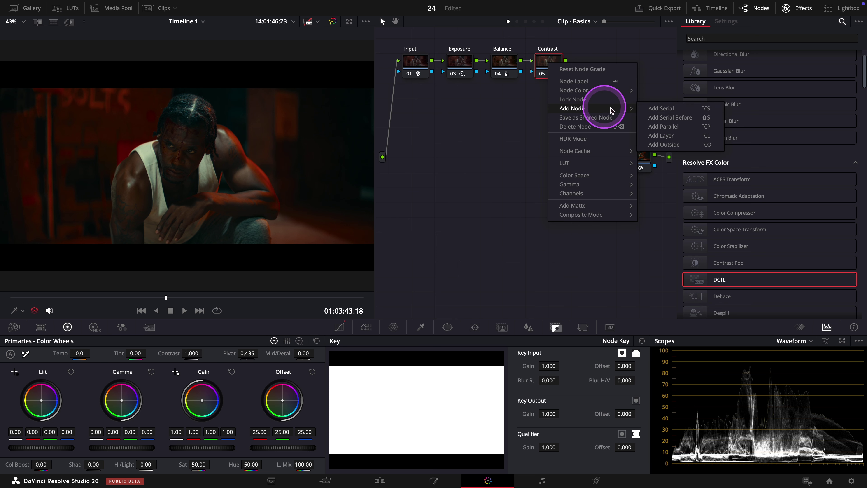
pyautogui.click(661, 108)
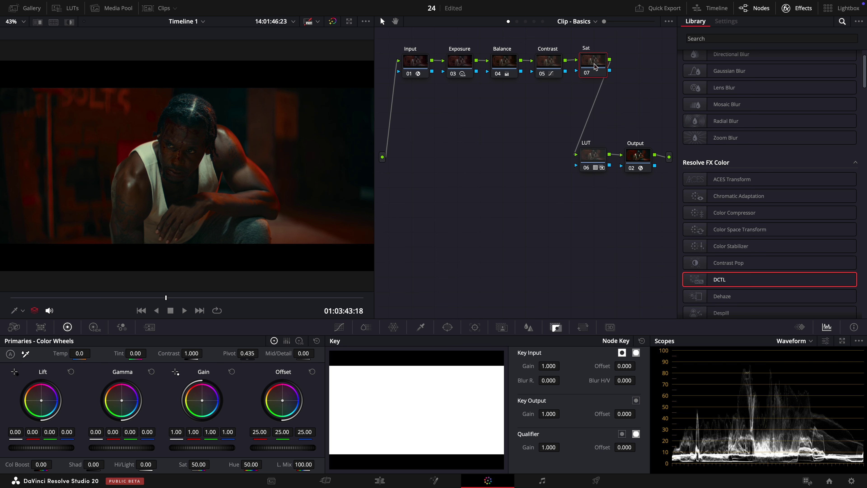
# Increase the cyan saturation on the Saturation node with ColorSlice
pyautogui.click(366, 327)
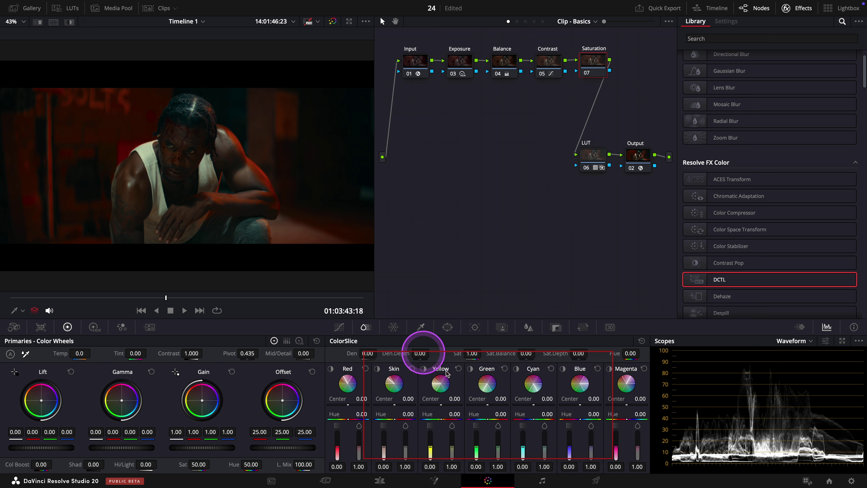
pyautogui.moveTo(543, 466); pyautogui.dragTo(654, 467)
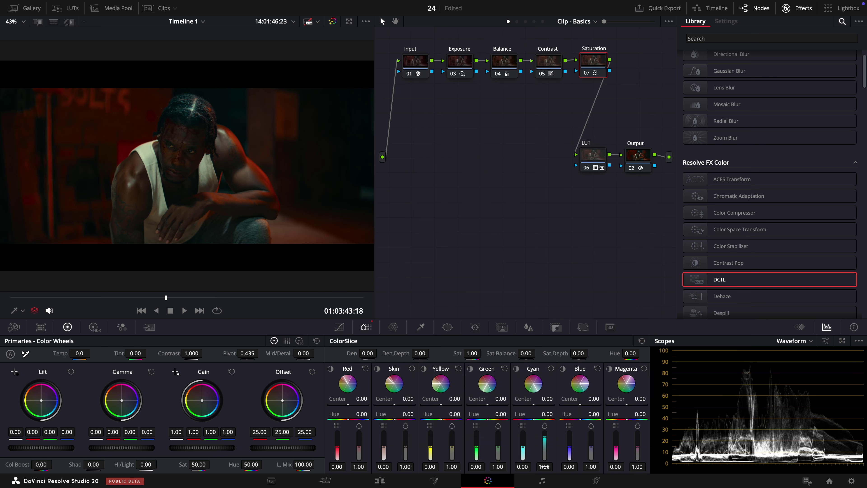
# Add a serial node after the Saturation node, place it at the start of a second row and label it Trim
pyautogui.rightClick(594, 62)
pyautogui.moveTo(618, 106)
pyautogui.click(701, 108)
pyautogui.moveTo(639, 99); pyautogui.dragTo(406, 162)
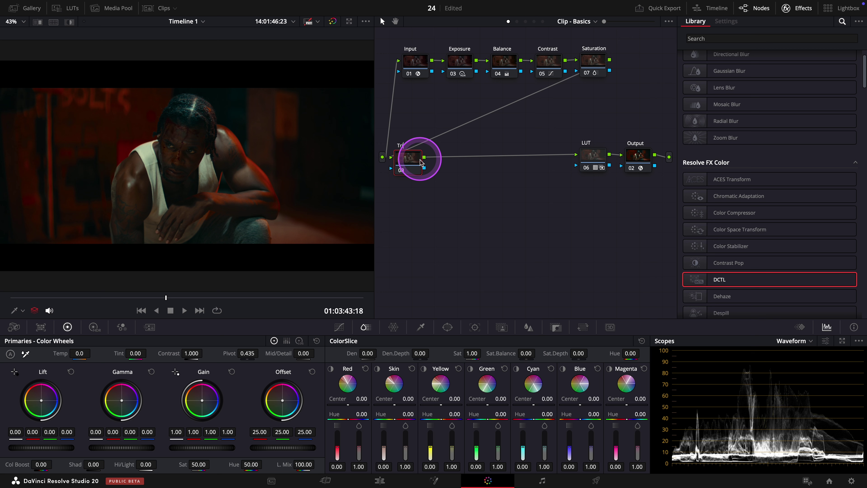
pyautogui.click(470, 199)
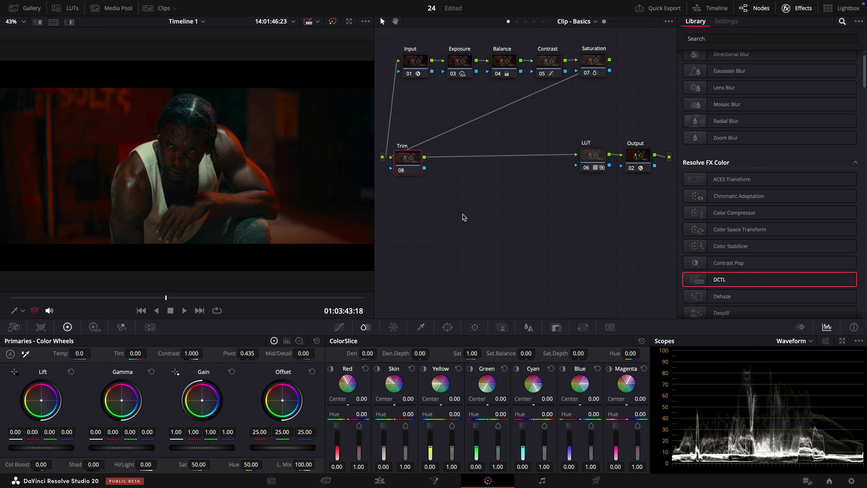
# Add a serial node labelled Depth M after the Trim node and apply the Depth Map effect to it
pyautogui.rightClick(404, 155)
pyautogui.moveTo(441, 200)
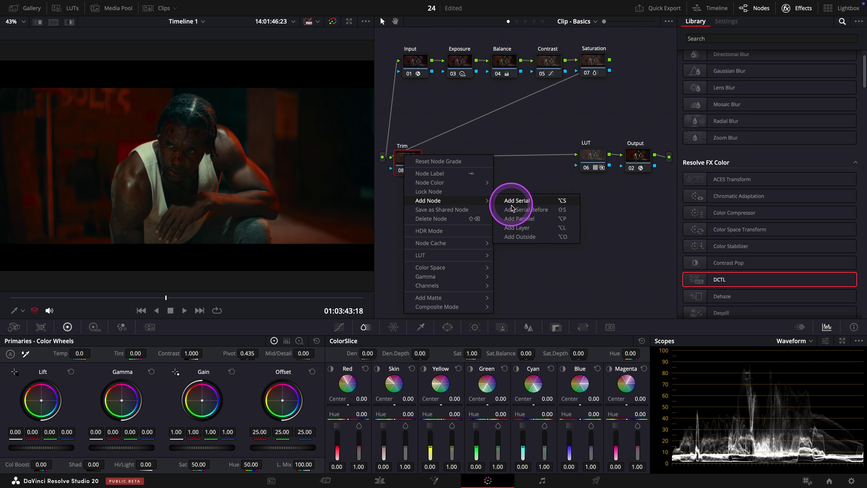
pyautogui.click(516, 201)
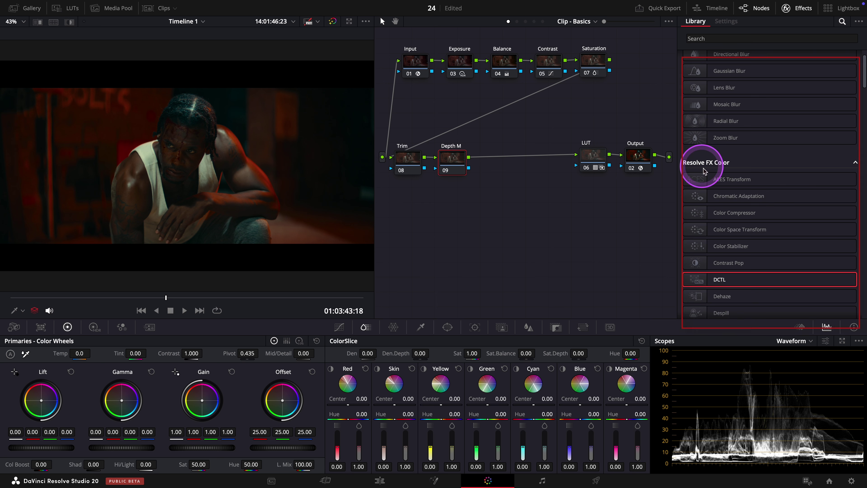
pyautogui.click(732, 36)
pyautogui.write('Depth')
pyautogui.moveTo(731, 71); pyautogui.dragTo(449, 161)
# In the AI Depth Map settings, enable Postprocessing and Isolation with a Target Depth of 0.603, and turn off the depth map preview
pyautogui.click(695, 135)
pyautogui.click(743, 147)
pyautogui.click(691, 119)
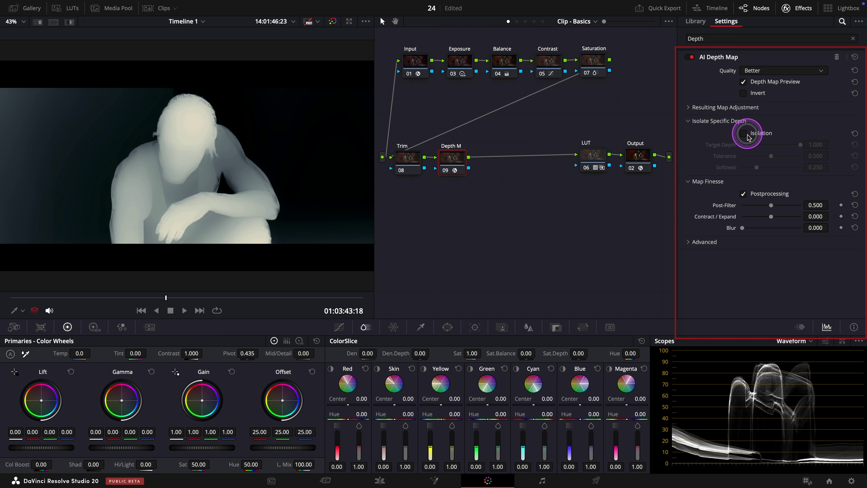
pyautogui.click(743, 133)
pyautogui.moveTo(816, 146); pyautogui.dragTo(635, 151)
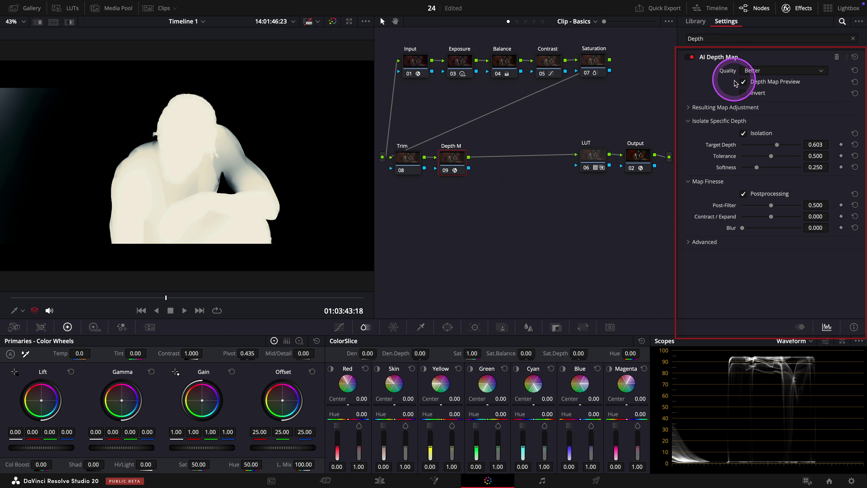
pyautogui.click(743, 82)
# Add an outside node after the Depth M node and label it Background
pyautogui.rightClick(497, 172)
pyautogui.moveTo(497, 203)
pyautogui.click(580, 240)
pyautogui.doubleClick(495, 164)
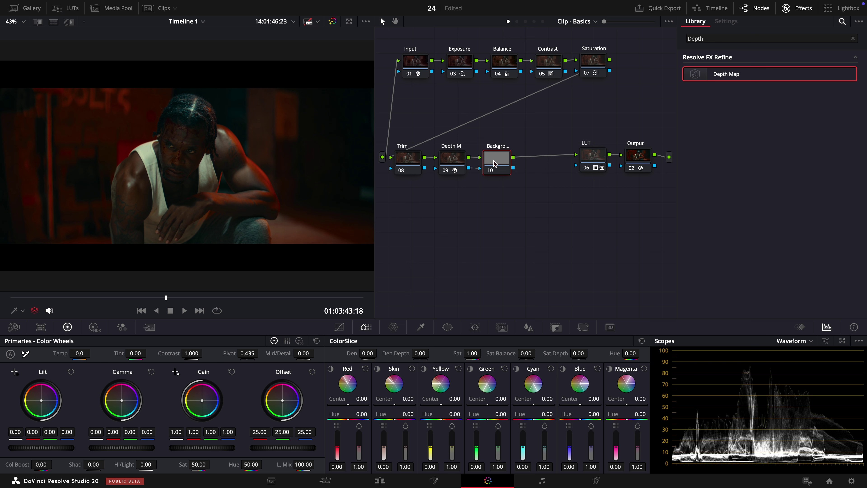
# In ColorSlice, set the Background node's red saturation to 0.90, overall Sat to 0.74 and Density to -0.78, comparing the node on and off
pyautogui.click(495, 163)
pyautogui.click(365, 327)
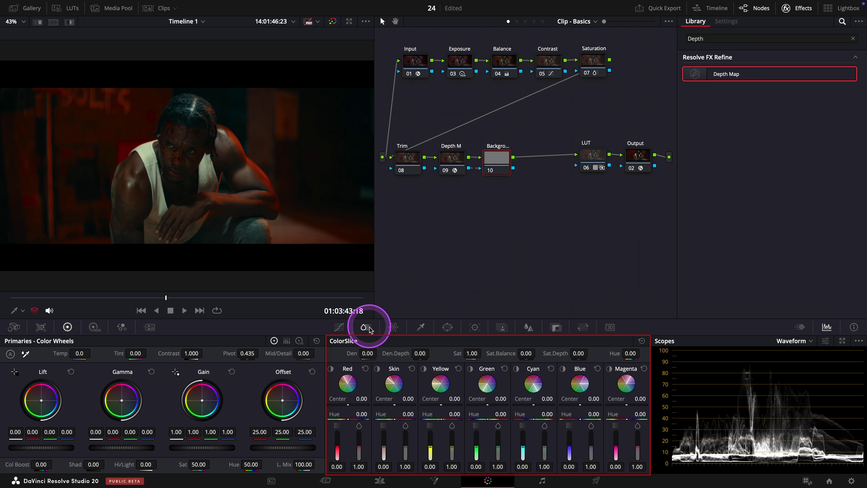
pyautogui.click(358, 466)
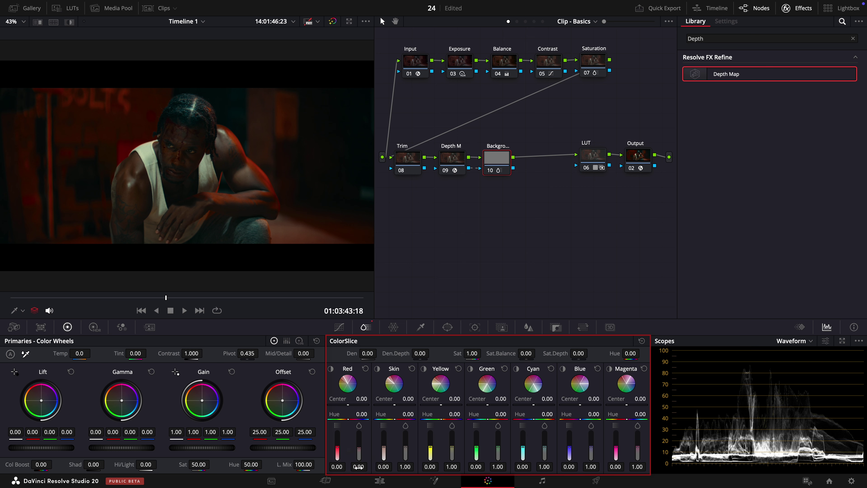
pyautogui.moveTo(472, 353); pyautogui.dragTo(476, 353)
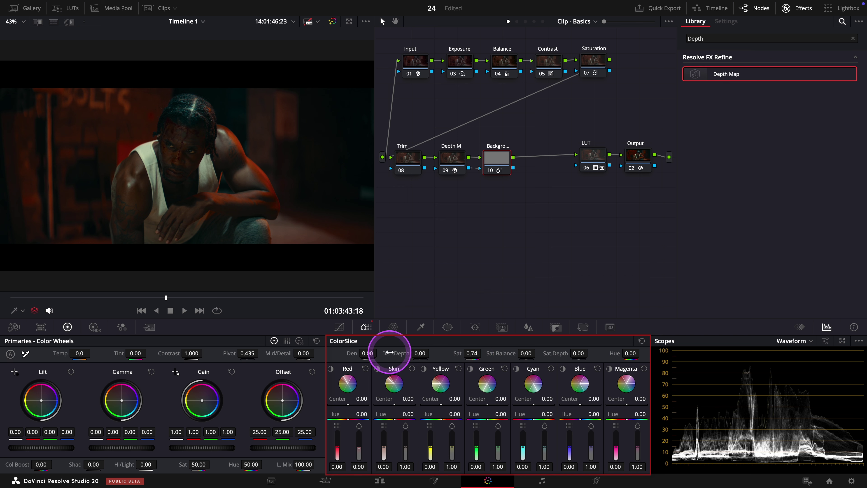
pyautogui.moveTo(366, 353); pyautogui.dragTo(355, 353)
pyautogui.click(491, 171)
pyautogui.click(491, 171)
pyautogui.click(491, 171)
pyautogui.click(491, 170)
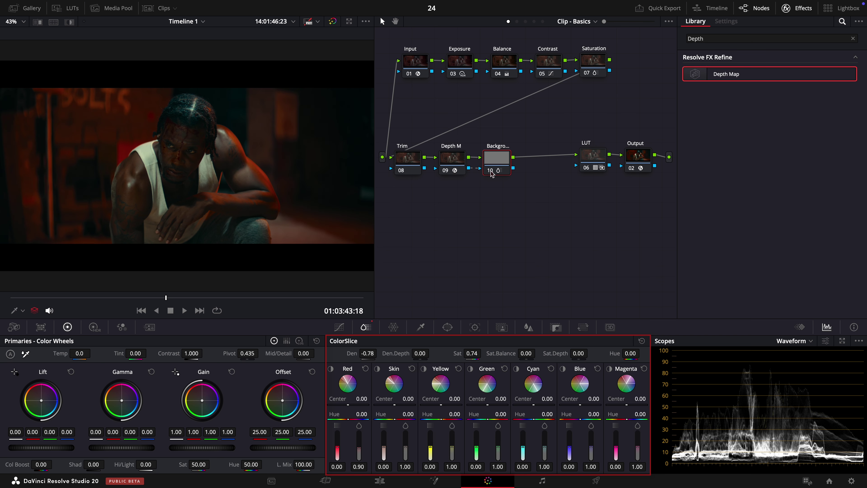
# Refine the Background node's ColorSlice to an overall Sat of 0.90 and red saturation of 0.50, comparing the node on and off
pyautogui.moveTo(471, 354); pyautogui.dragTo(474, 355)
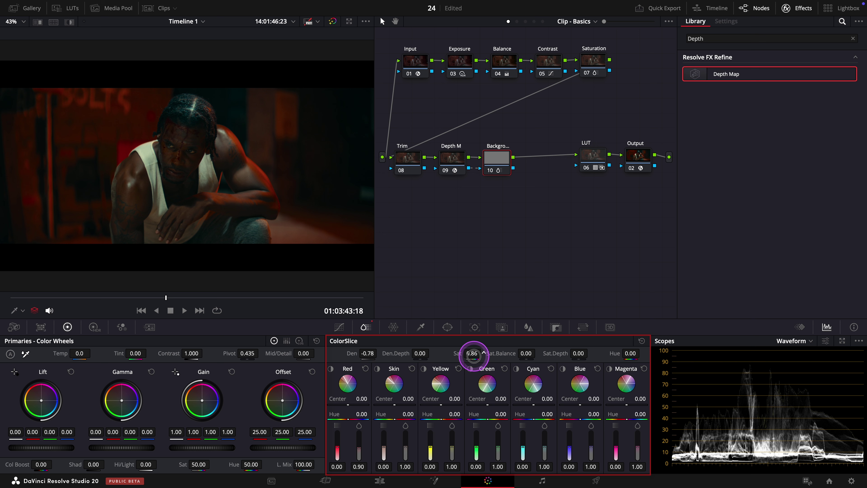
pyautogui.click(493, 170)
pyautogui.click(493, 171)
pyautogui.click(493, 171)
pyautogui.click(493, 171)
pyautogui.click(493, 170)
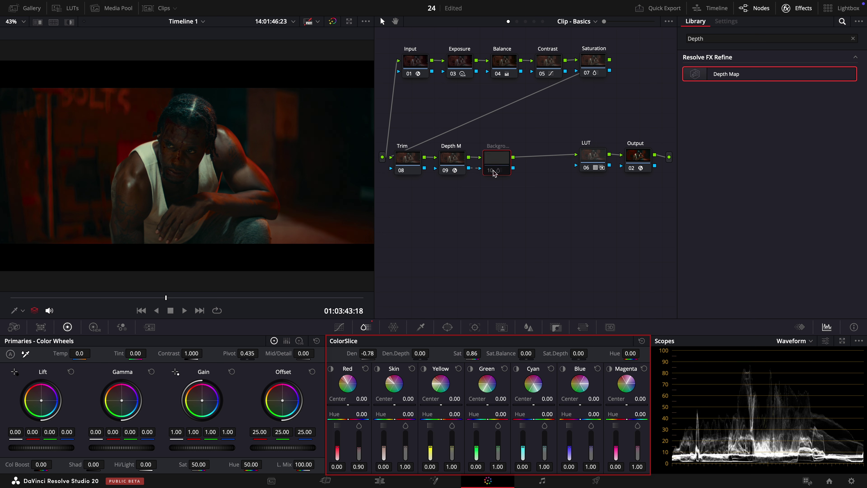
pyautogui.click(494, 173)
pyautogui.moveTo(479, 345); pyautogui.dragTo(473, 355)
pyautogui.click(358, 458)
pyautogui.click(494, 169)
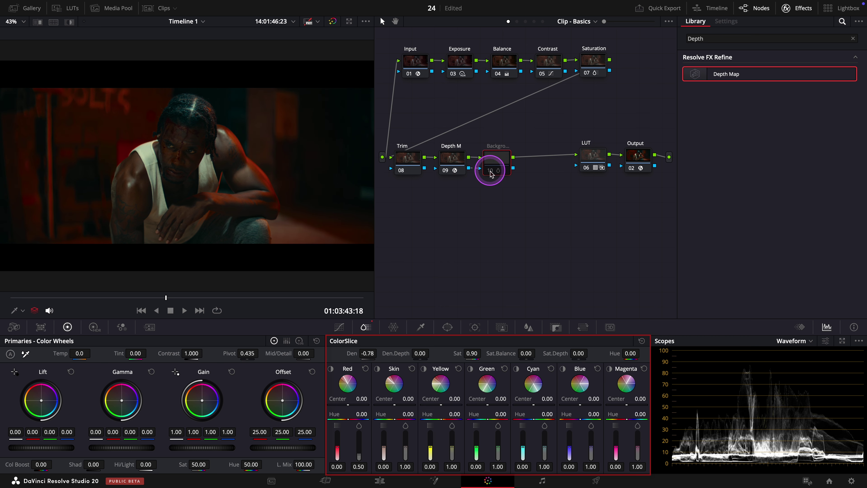
# Raise the Depth M node's HDR Global exposure to 0.40
pyautogui.click(450, 164)
pyautogui.click(99, 327)
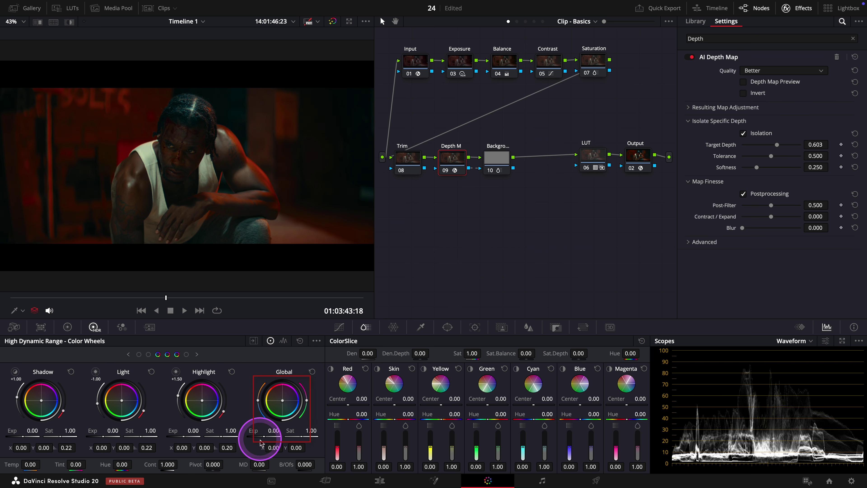
pyautogui.moveTo(282, 439); pyautogui.dragTo(313, 442)
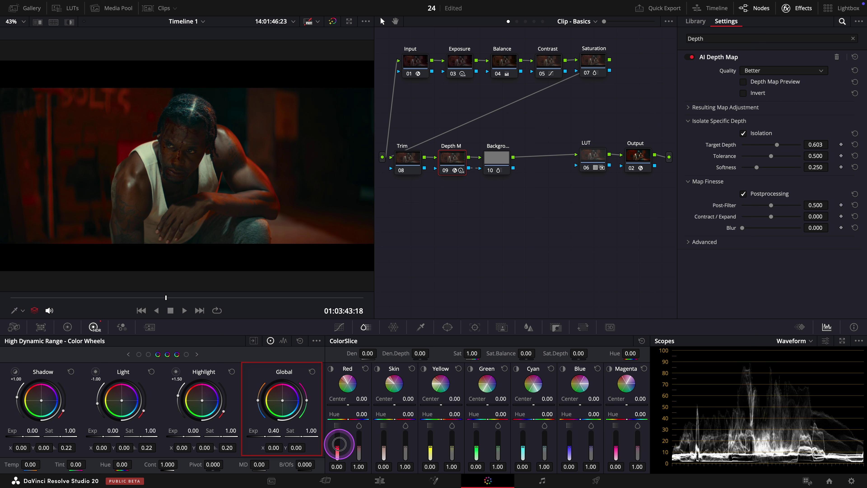
# Fine-tune the lower midtones and shadows of the Trim node with points on its custom curve
pyautogui.click(408, 158)
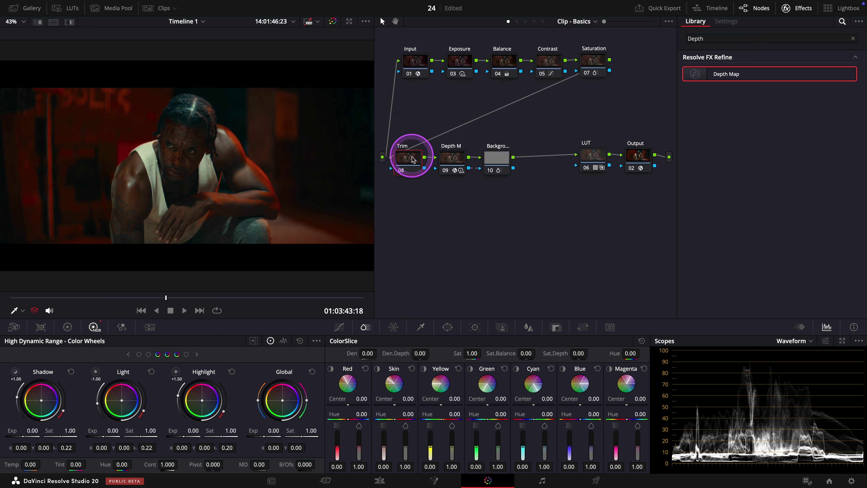
pyautogui.click(345, 329)
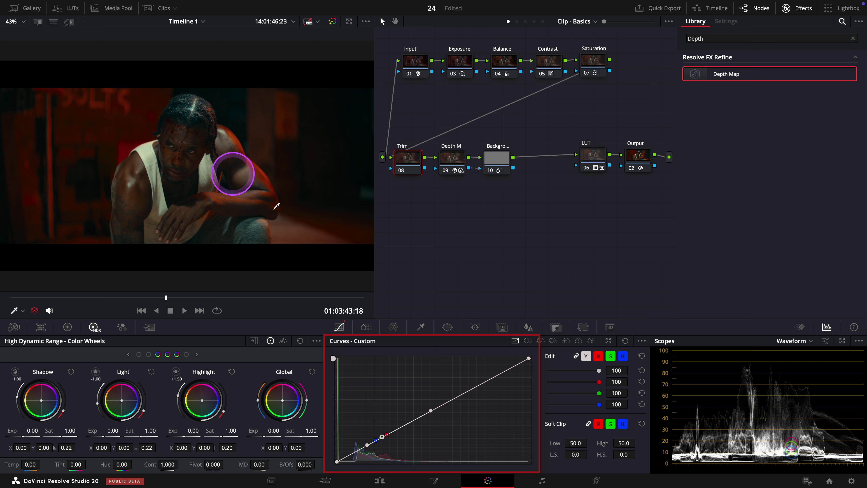
pyautogui.click(383, 436)
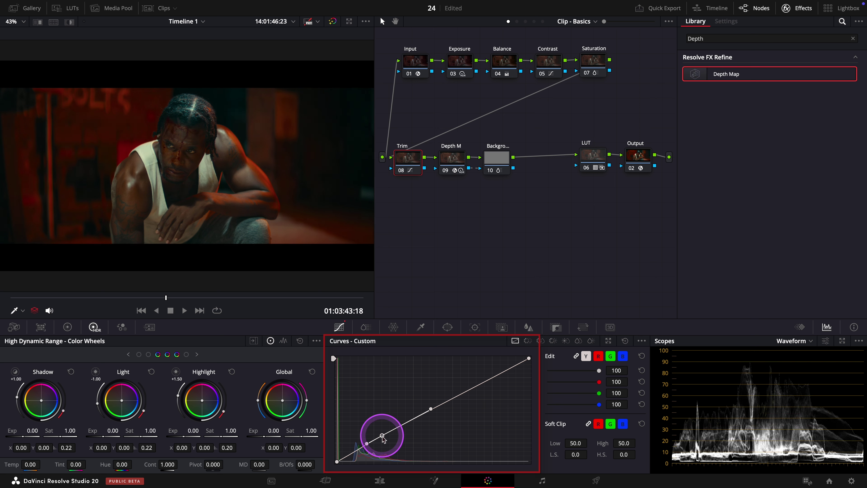
pyautogui.click(367, 444)
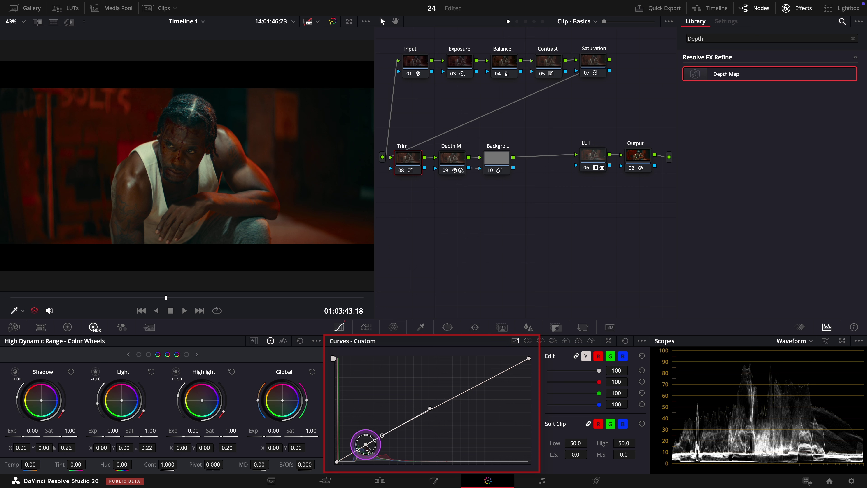
# Lower the Trim node's log Shadow values to -0.02 in red, green and blue
pyautogui.click(68, 327)
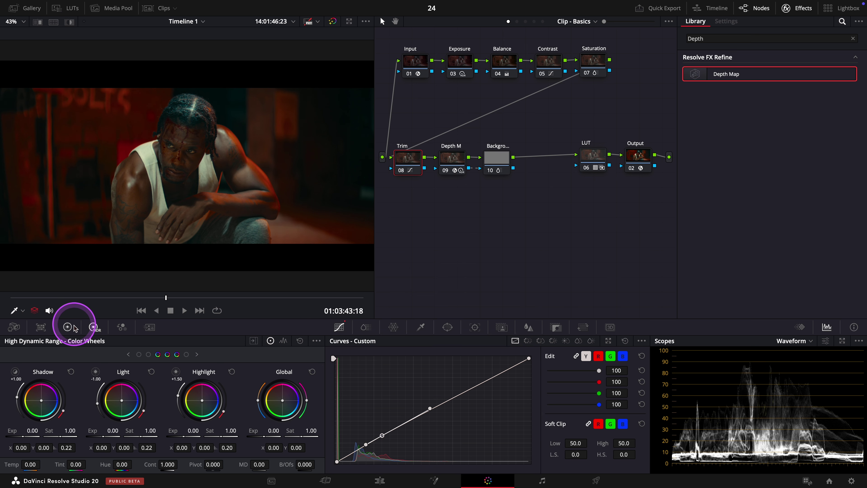
pyautogui.click(212, 346)
pyautogui.click(299, 341)
pyautogui.click(40, 446)
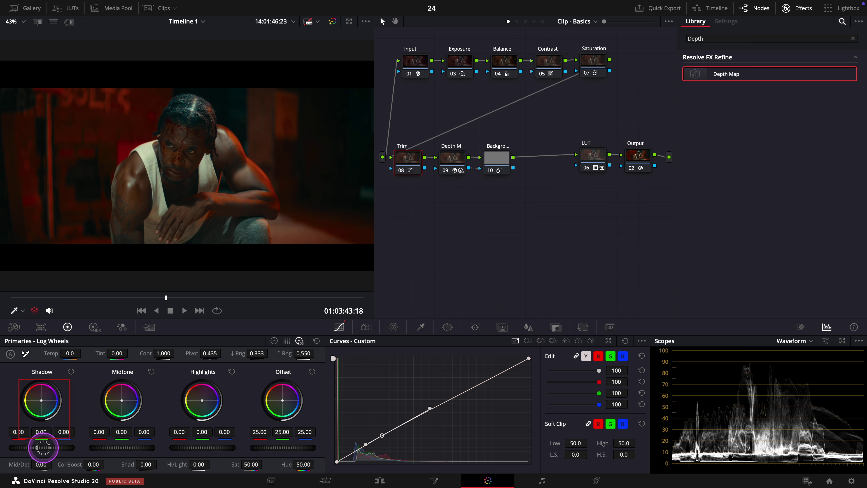
pyautogui.moveTo(40, 446); pyautogui.dragTo(67, 451)
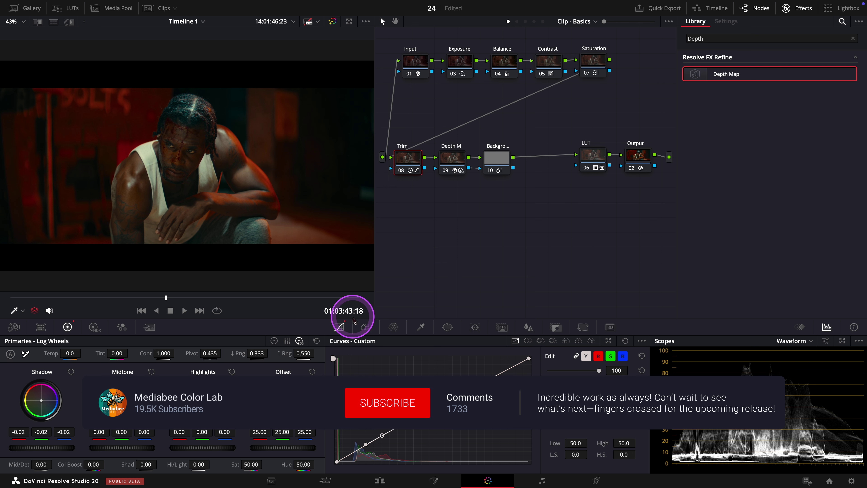
# Add a serial node before the LUT node, line it up after the Background node and label it Mask
pyautogui.rightClick(591, 158)
pyautogui.moveTo(631, 204)
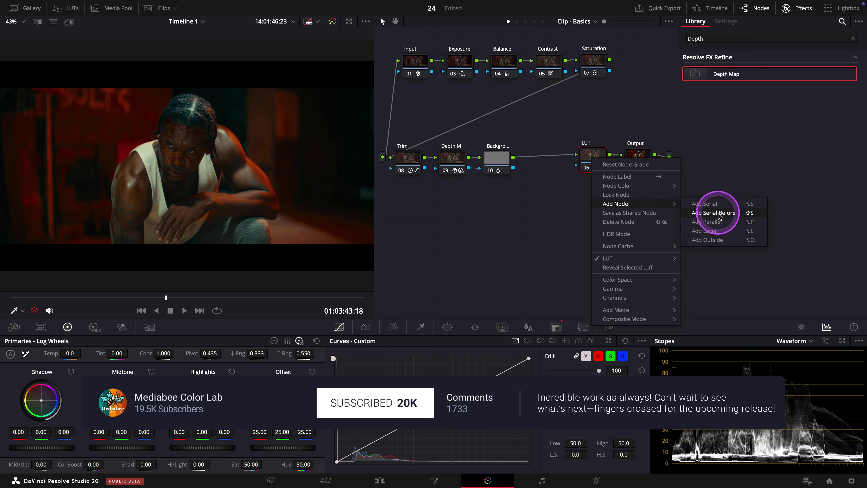
pyautogui.click(719, 213)
pyautogui.click(541, 156)
# Draw a closed curve window around the man's face on the Mask node, set its Inside softness to 3.28 and hide the window overlay
pyautogui.click(447, 327)
pyautogui.click(345, 447)
pyautogui.click(169, 127)
pyautogui.click(181, 129)
pyautogui.click(186, 131)
pyautogui.click(188, 160)
pyautogui.click(183, 170)
pyautogui.click(168, 176)
pyautogui.click(161, 159)
pyautogui.click(161, 145)
pyautogui.click(169, 125)
pyautogui.moveTo(576, 439); pyautogui.dragTo(677, 441)
pyautogui.click(18, 311)
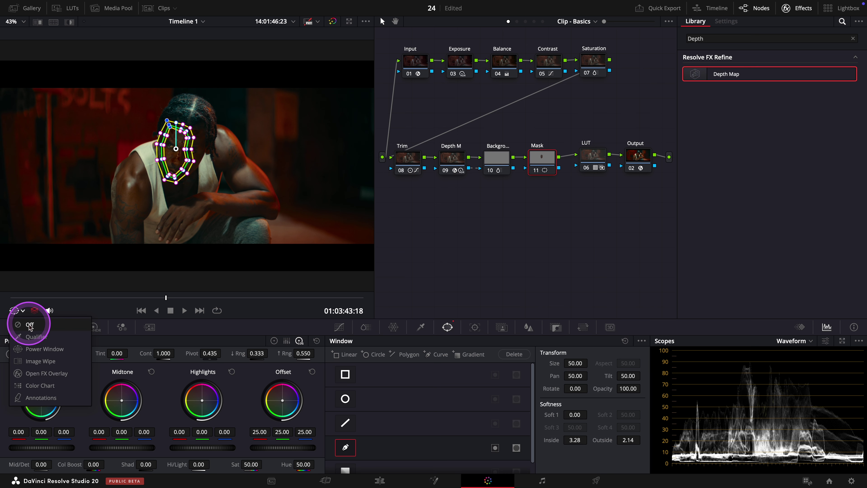
pyautogui.click(30, 325)
# Raise the Mask node's HDR Global exposure to about 0.14 and lower its log Shadow values to -0.02, comparing the result
pyautogui.click(94, 327)
pyautogui.moveTo(264, 437); pyautogui.dragTo(285, 439)
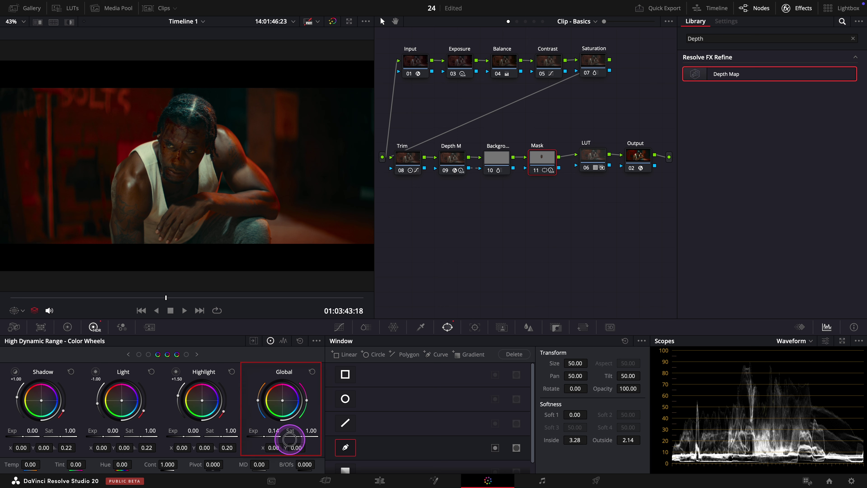
pyautogui.click(68, 327)
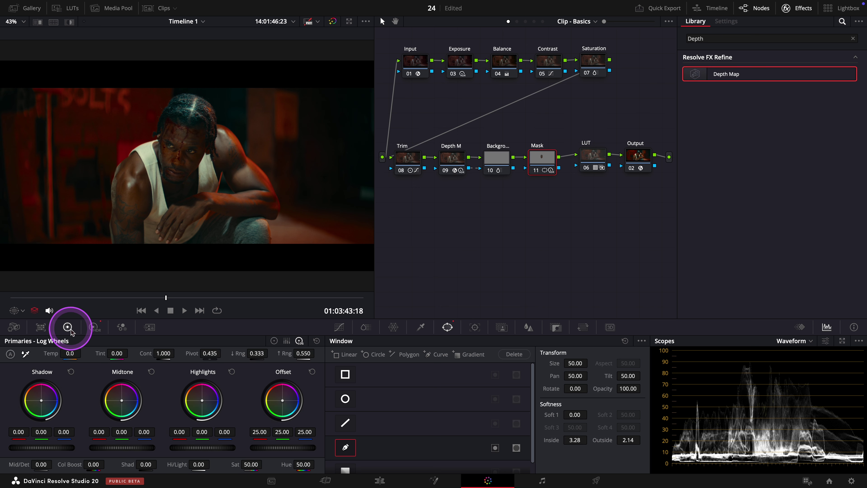
pyautogui.moveTo(48, 446); pyautogui.dragTo(46, 446)
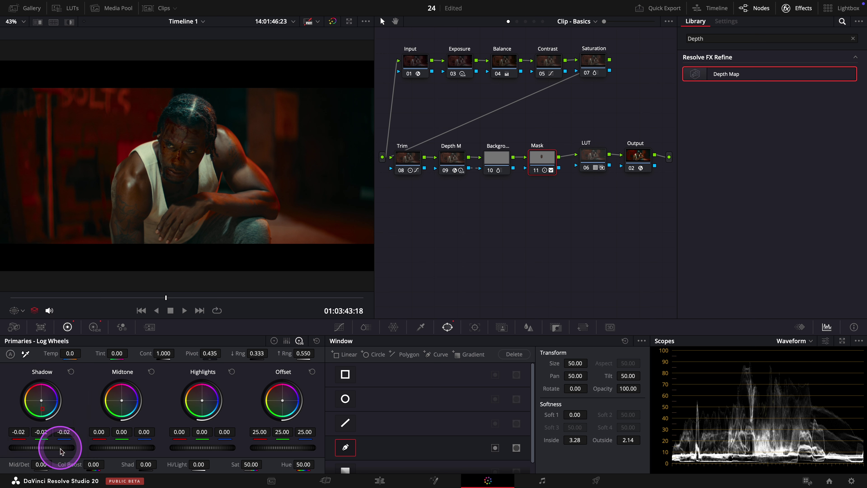
pyautogui.click(540, 170)
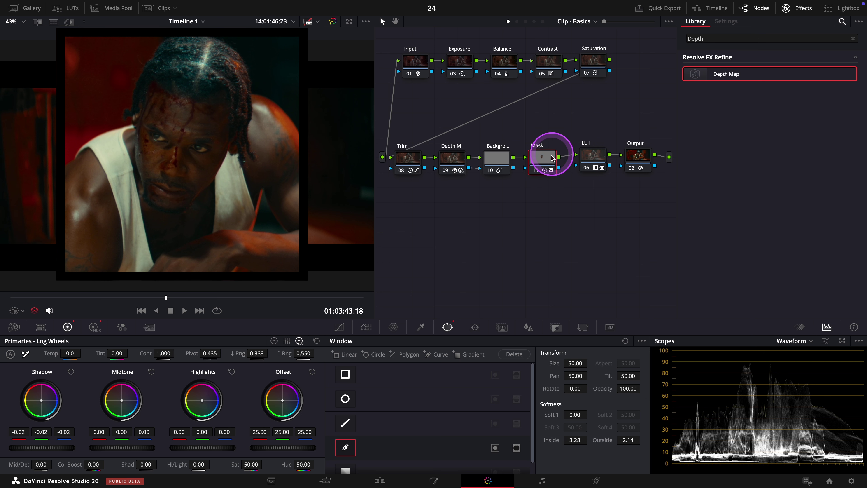
# Move the Trim, Depth M, Background and Mask nodes together up to just below the first row
pyautogui.moveTo(568, 123); pyautogui.dragTo(395, 185)
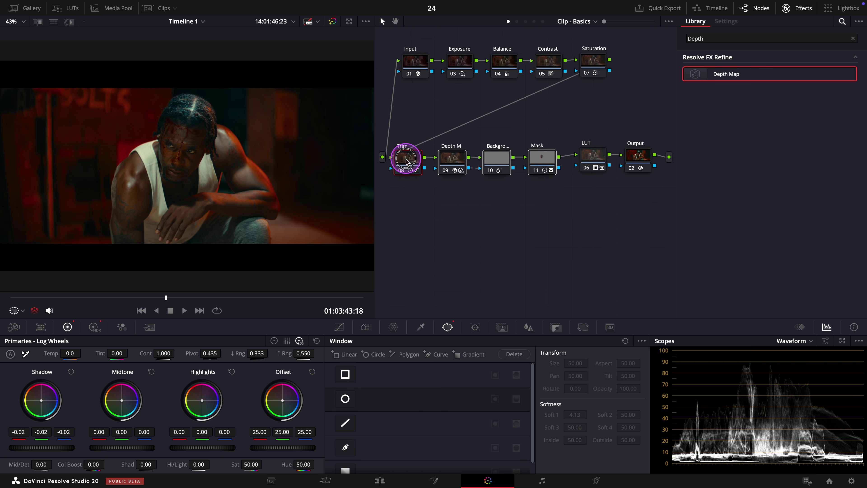
pyautogui.moveTo(407, 157); pyautogui.dragTo(415, 109)
pyautogui.click(523, 152)
# Add a serial node after the Mask node, place it on a third row and label it Film Look
pyautogui.rightClick(552, 110)
pyautogui.moveTo(588, 156)
pyautogui.click(670, 159)
pyautogui.moveTo(594, 110); pyautogui.dragTo(448, 161)
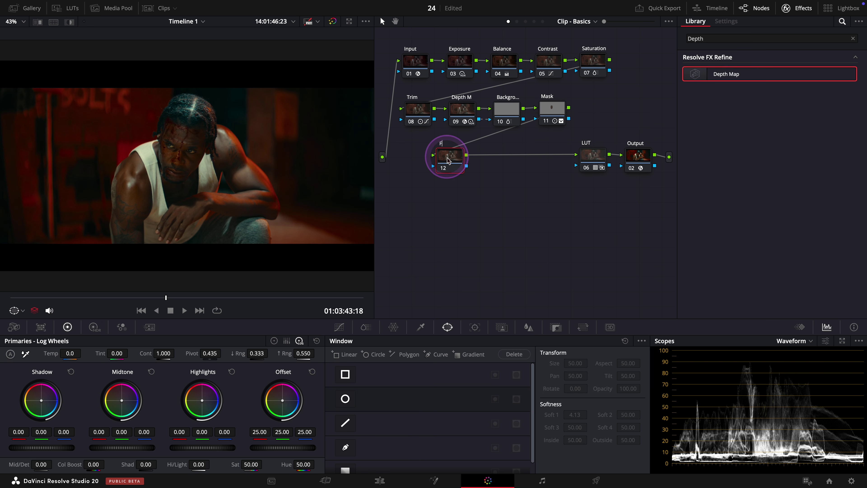
pyautogui.press('Return')
# Apply the Film Look Creator effect to the Film Look node and change its preset
pyautogui.moveTo(706, 39); pyautogui.dragTo(670, 41)
pyautogui.write('Film Look')
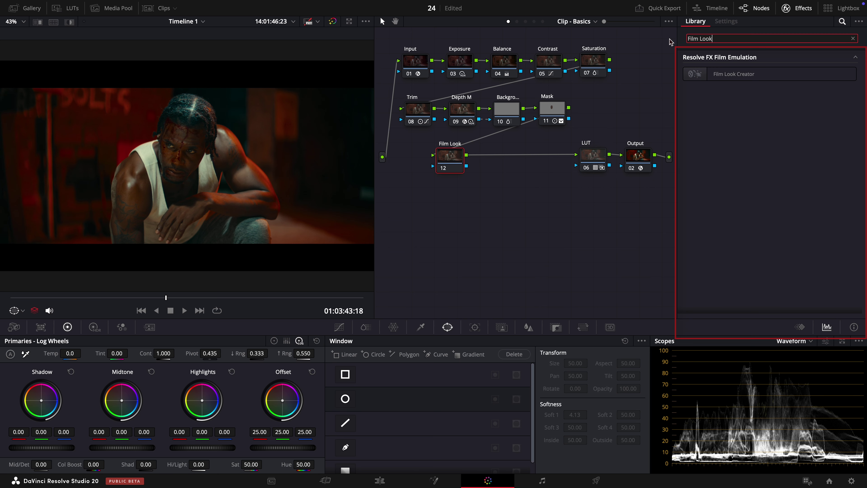
pyautogui.moveTo(693, 74); pyautogui.dragTo(448, 158)
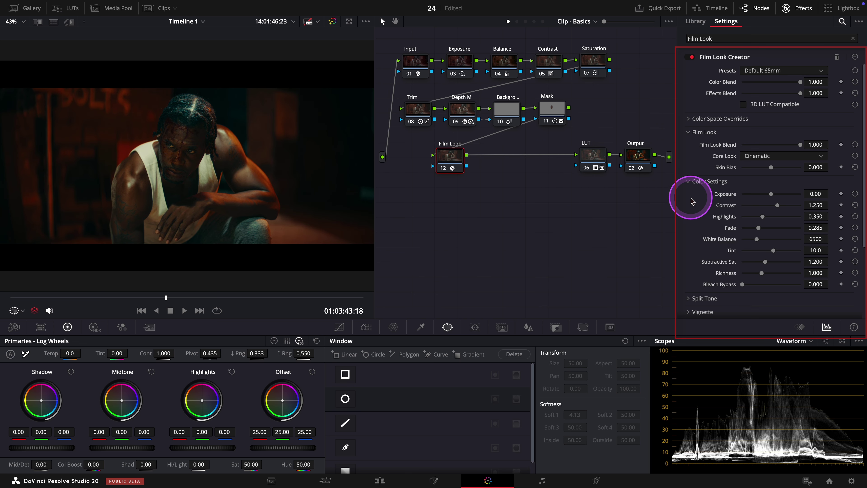
pyautogui.click(791, 75)
pyautogui.click(782, 140)
# Enable Halation, Bloom and Vignette in the Film Look Creator settings
pyautogui.scroll(-3, 717, 205)
pyautogui.click(703, 237)
pyautogui.click(743, 248)
pyautogui.scroll(-3, 716, 239)
pyautogui.click(700, 241)
pyautogui.click(743, 253)
pyautogui.click(696, 144)
pyautogui.click(743, 157)
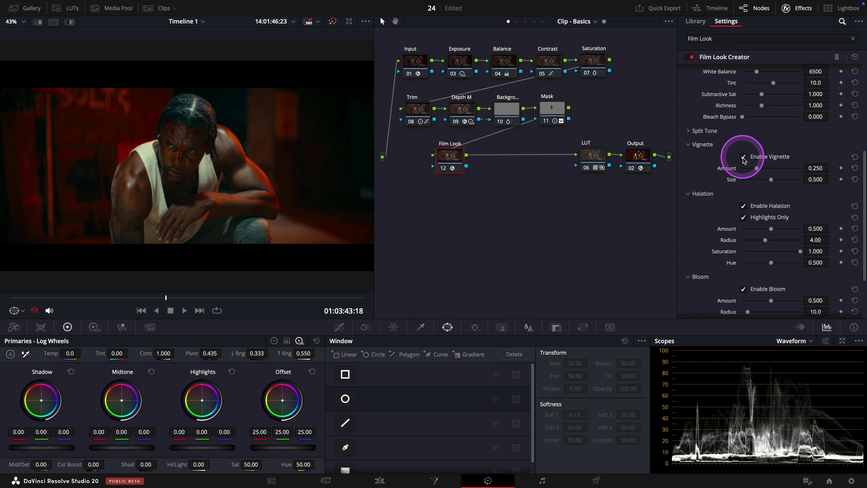
# Move the Film Look node next to the LUT node and add a serial node before it
pyautogui.moveTo(450, 160); pyautogui.dragTo(548, 157)
pyautogui.rightClick(548, 157)
pyautogui.moveTo(574, 200)
pyautogui.click(668, 205)
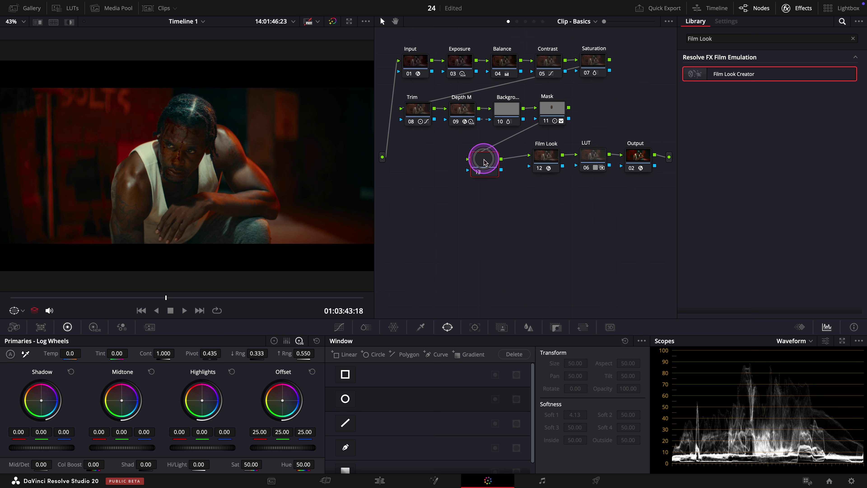
# Place the new serial node just before the Film Look node and label it Contrast Pop
pyautogui.moveTo(485, 162); pyautogui.dragTo(495, 157)
pyautogui.write('Contrast Pop')
pyautogui.press('Return')
# Apply the Contrast Pop effect to the Contrast Pop node with Detail Amount 0.017 and Softness 0.915
pyautogui.moveTo(717, 39); pyautogui.dragTo(668, 38)
pyautogui.write('Contra')
pyautogui.moveTo(721, 77); pyautogui.dragTo(495, 160)
pyautogui.moveTo(816, 70); pyautogui.dragTo(820, 70)
pyautogui.moveTo(771, 115); pyautogui.dragTo(795, 117)
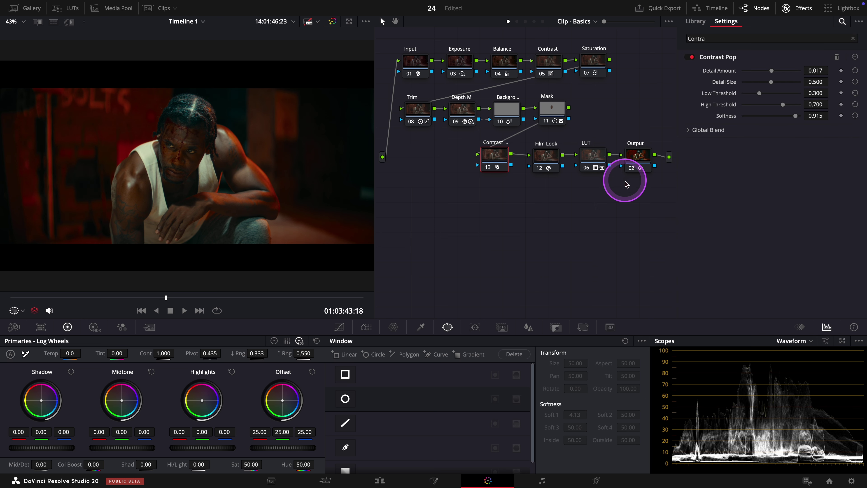
# Compare the image with the LUT node off and on, and with all nodes between Input and Output off and on
pyautogui.click(587, 168)
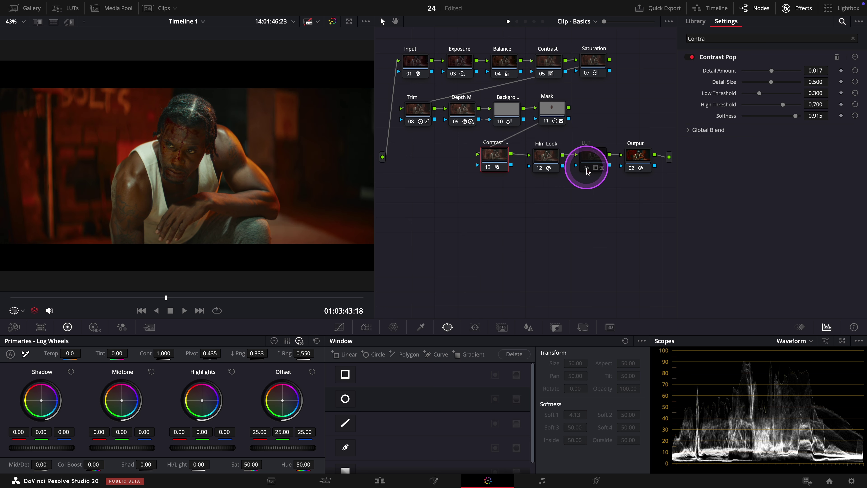
pyautogui.click(587, 169)
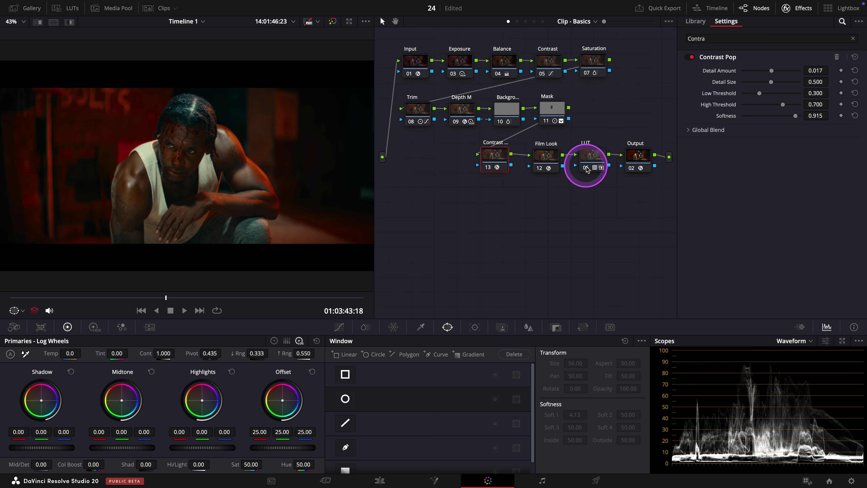
pyautogui.moveTo(613, 43); pyautogui.dragTo(456, 198)
pyautogui.keyDown('super'); pyautogui.click(414, 109); pyautogui.keyUp('super')
pyautogui.press('super+d')
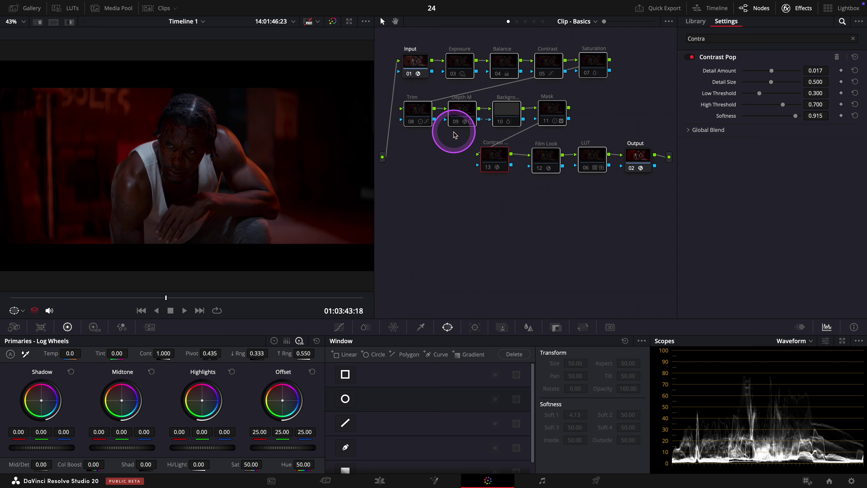
pyautogui.press('super+d')
pyautogui.press('super+d')
pyautogui.press('super+d')
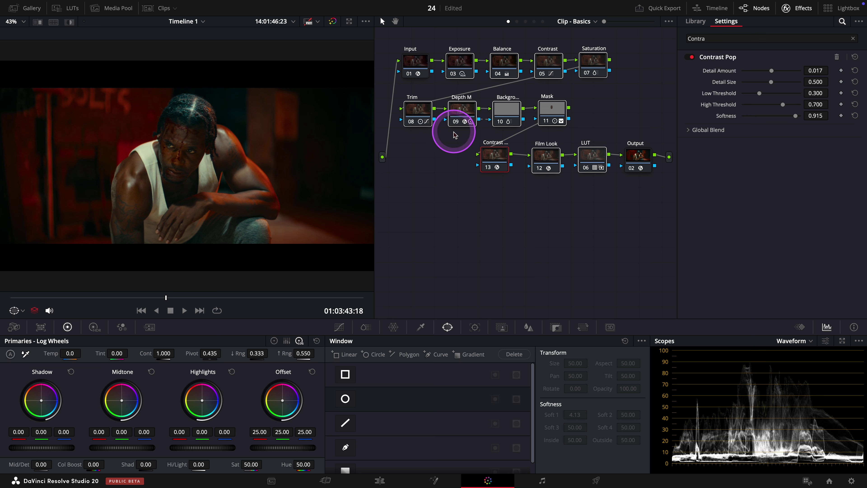
pyautogui.click(521, 209)
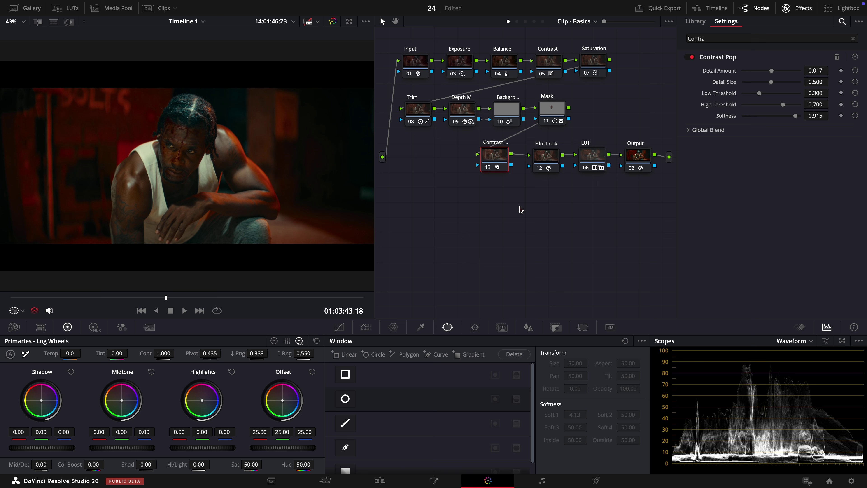
# Adjust the Balance node's primary color wheels to a Gain of 1.01 red, 1.08 green and 0.93 blue
pyautogui.click(505, 62)
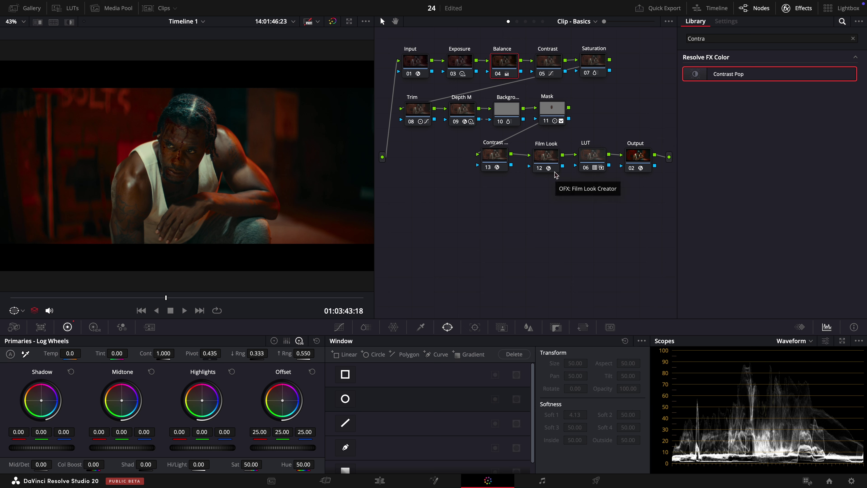
pyautogui.hotkey('alt', 'z')
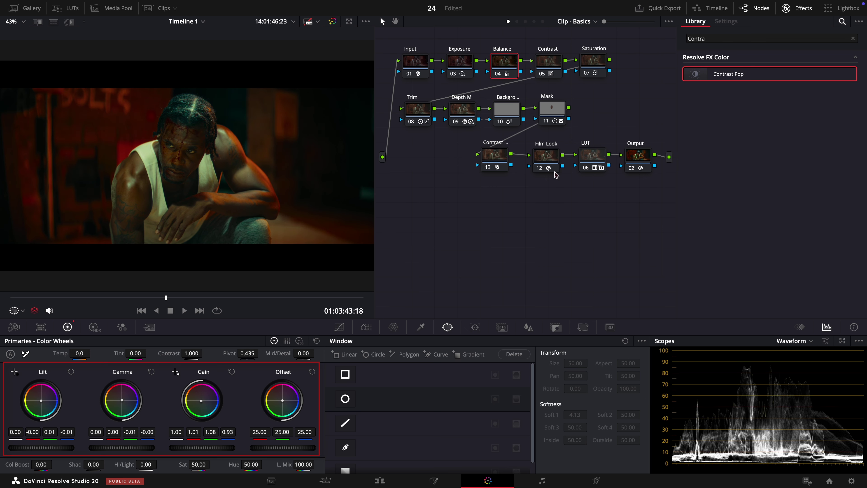
pyautogui.click(555, 175)
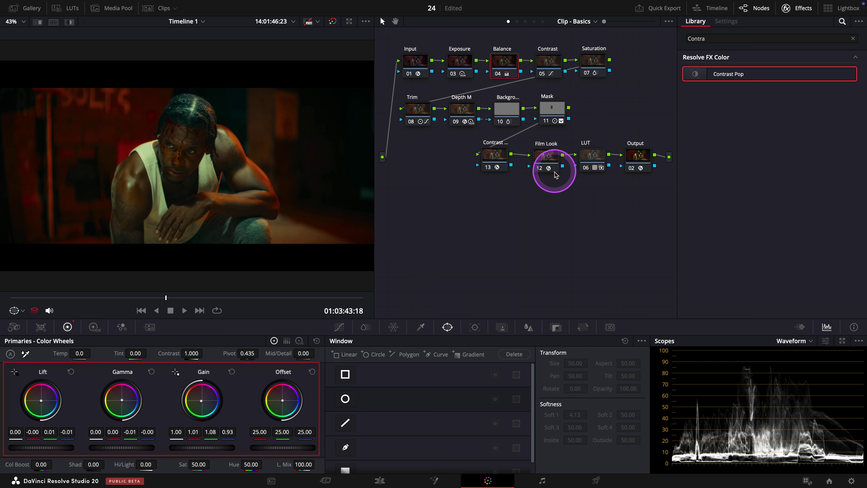